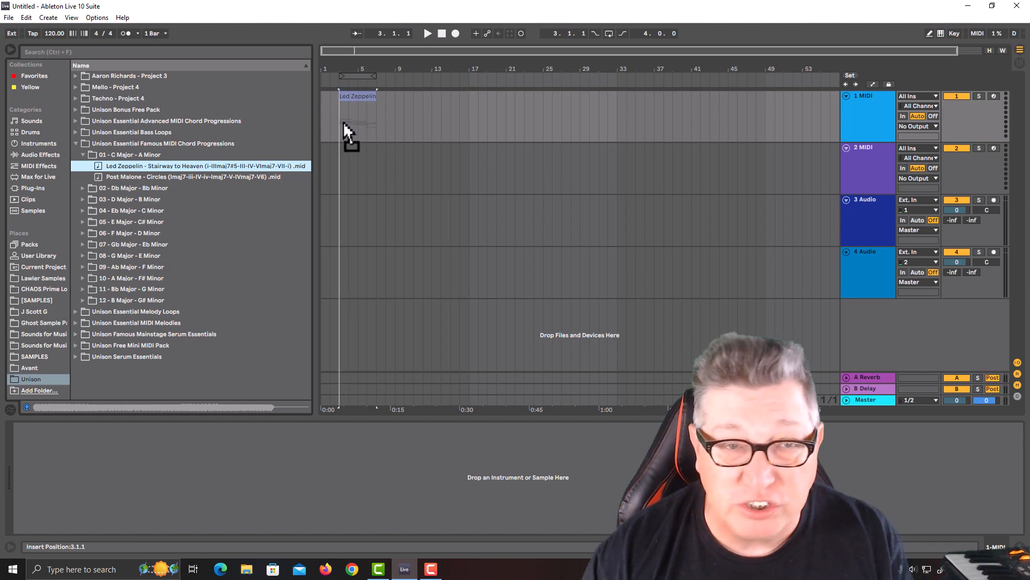
Step: Place the Led Zeppelin - Stairway to Heaven MIDI file at bar 1 of the first MIDI track, importing its tempo and time signature data
{"action": "left_click_drag", "start_coordinate": [311, 124], "coordinate": [322, 125]}
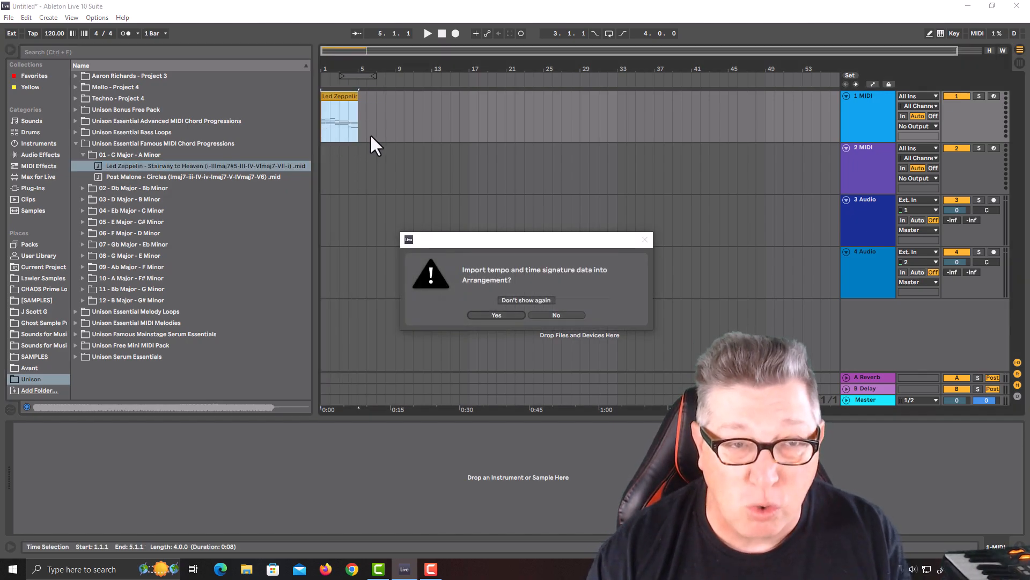
{"action": "left_click", "coordinate": [503, 314]}
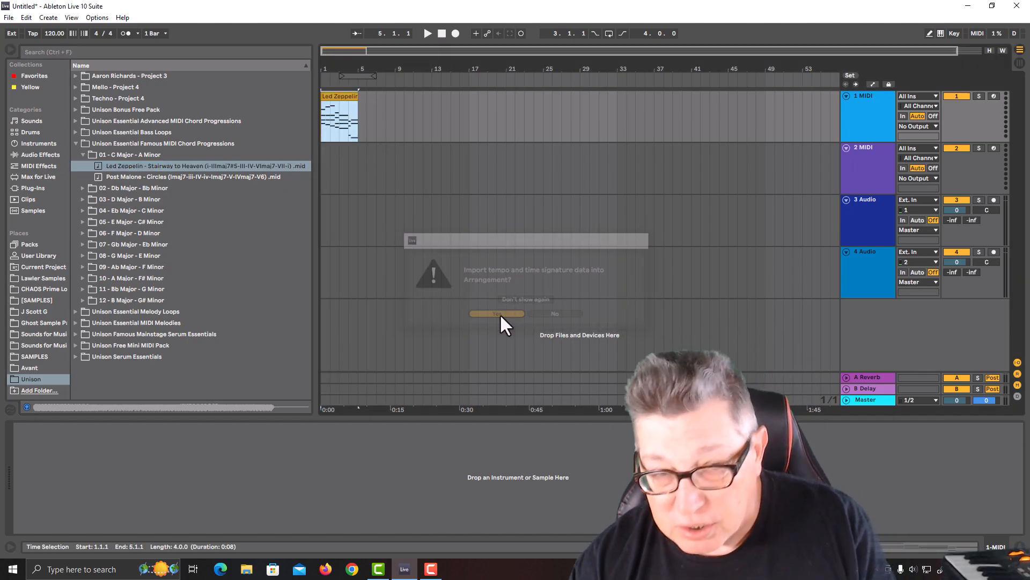
Step: Add Dry_Dm_100.mid from Unison Essential MIDI Melodies at bar 1 of the second MIDI track, importing its tempo and time signature data
{"action": "left_click", "coordinate": [75, 144]}
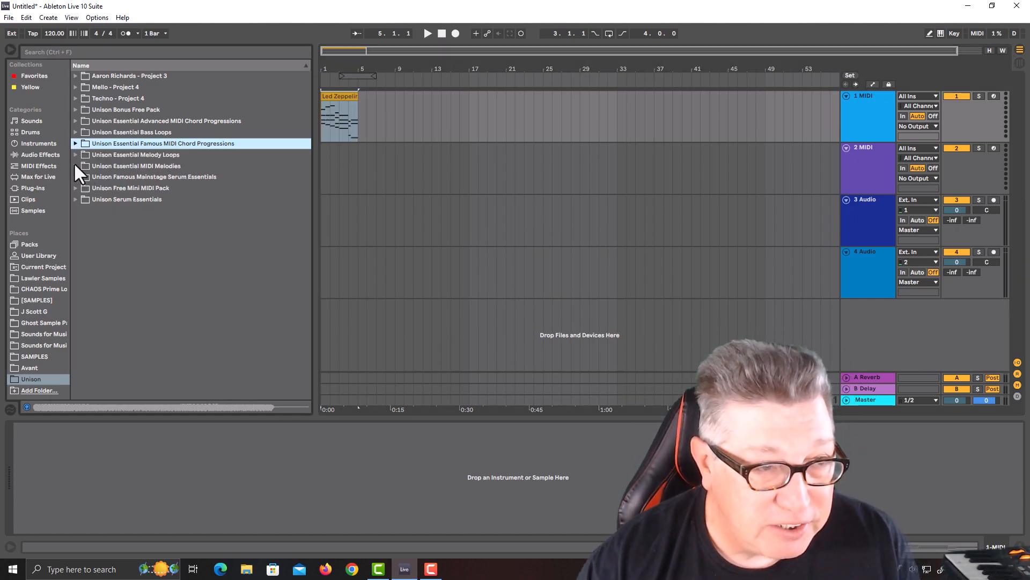
{"action": "left_click", "coordinate": [76, 166]}
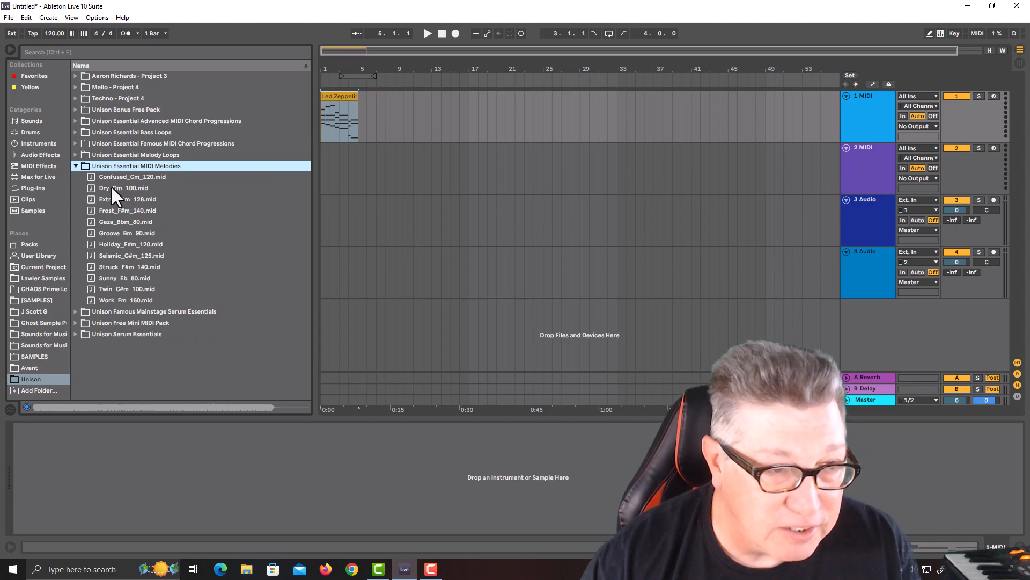
{"action": "left_click_drag", "start_coordinate": [111, 186], "coordinate": [325, 163]}
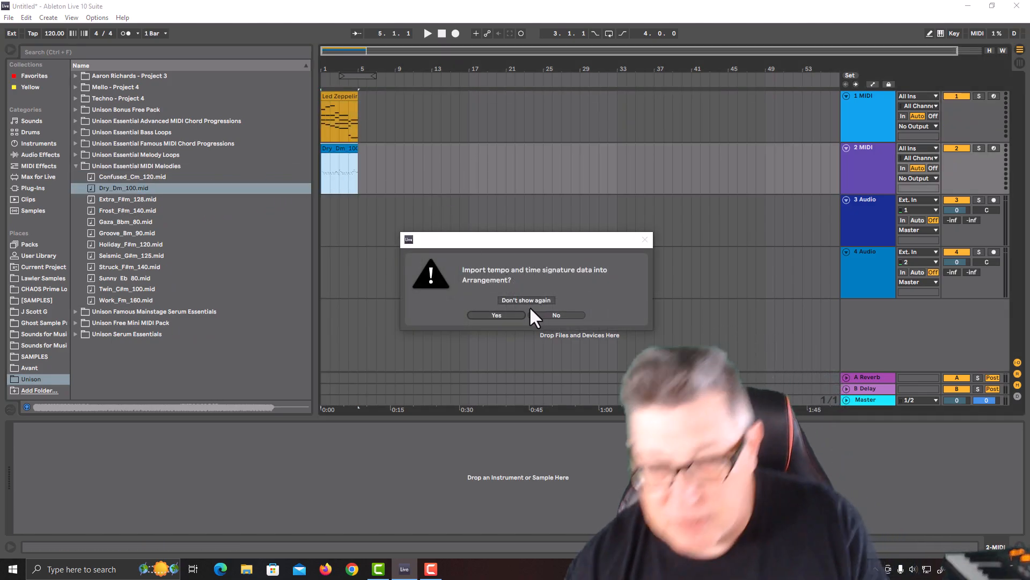
{"action": "left_click", "coordinate": [497, 314]}
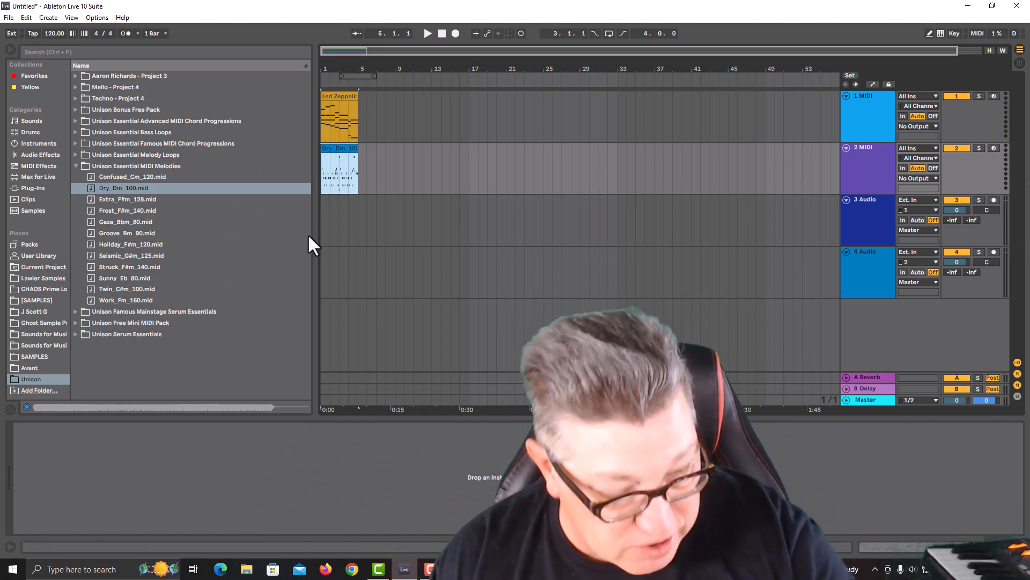
Step: Open the Led Zeppelin clip's notes in an enlarged note editor
{"action": "key", "text": "Tab"}
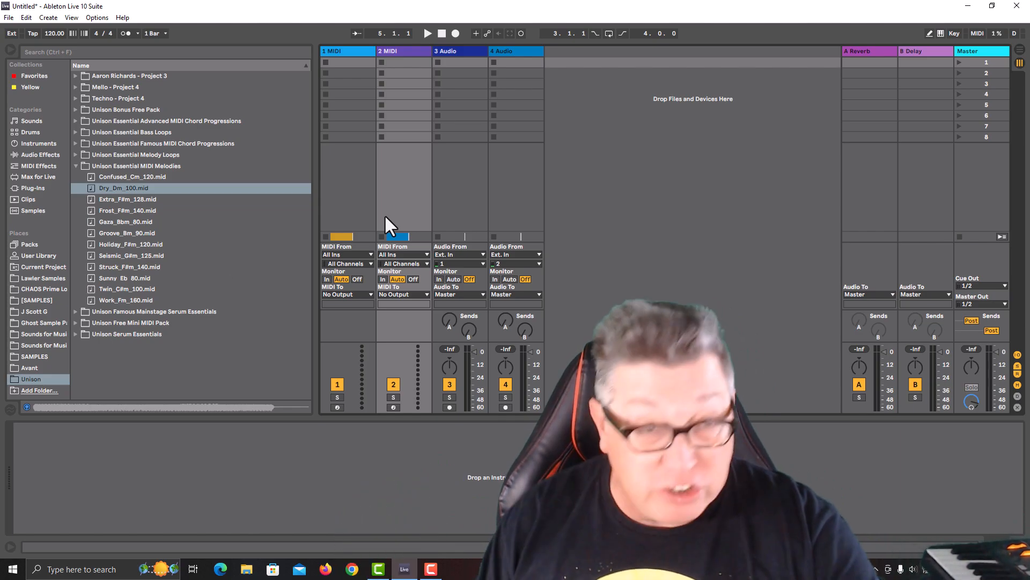
{"action": "key", "text": "Tab"}
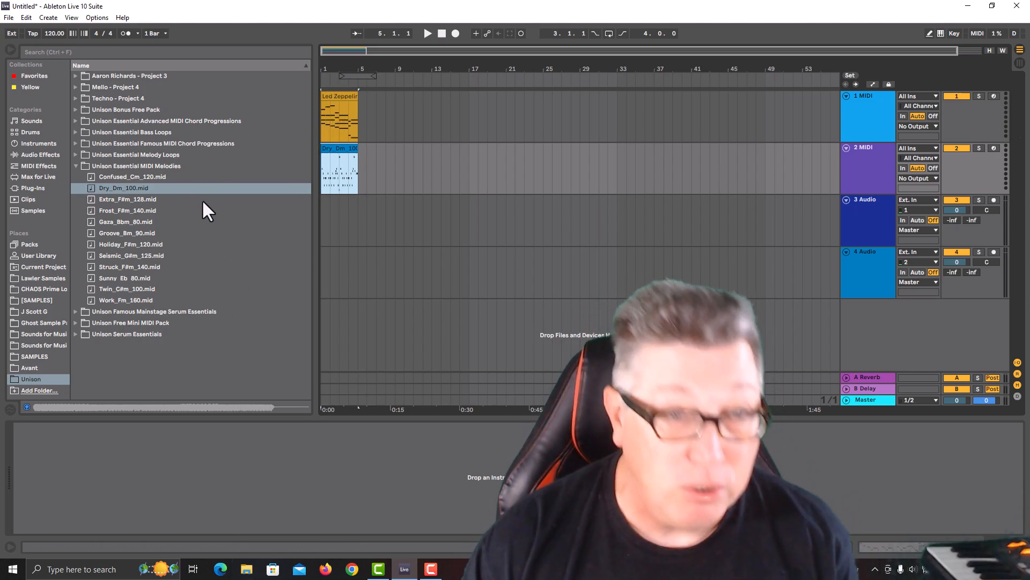
{"action": "double_click", "coordinate": [342, 96]}
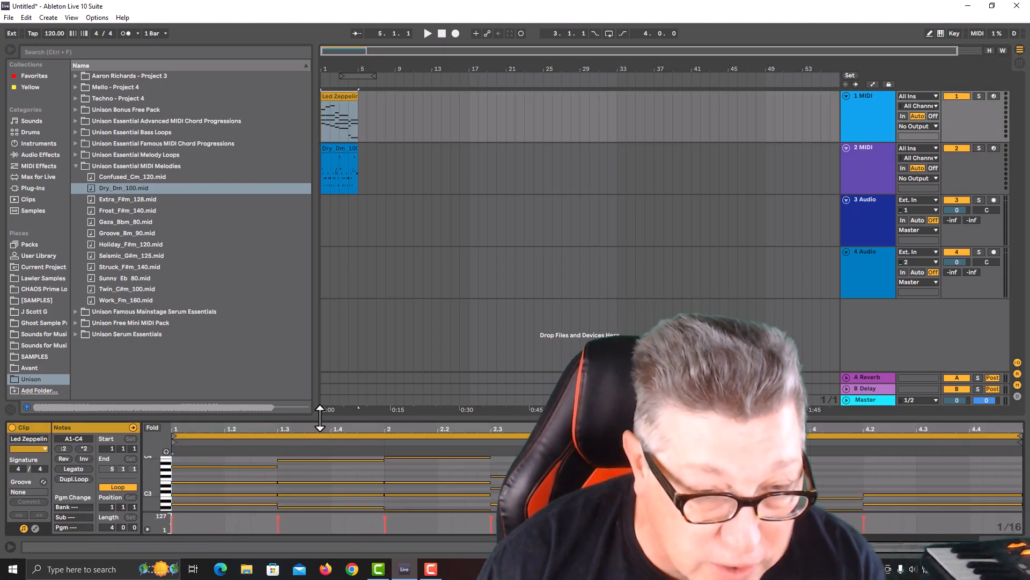
{"action": "left_click_drag", "start_coordinate": [320, 418], "coordinate": [258, 271]}
{"action": "left_click_drag", "start_coordinate": [149, 360], "coordinate": [164, 460]}
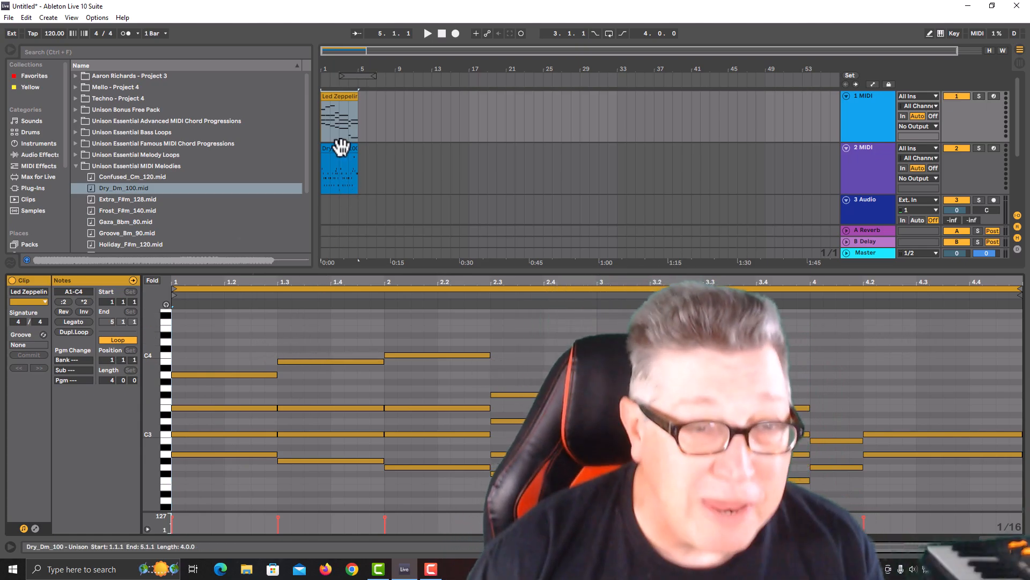
Step: In the Dry_Dm_100 clip, delete the first D4 note, redraw it at 1.1.1 and lengthen it to 1.1.3
{"action": "left_click", "coordinate": [339, 152]}
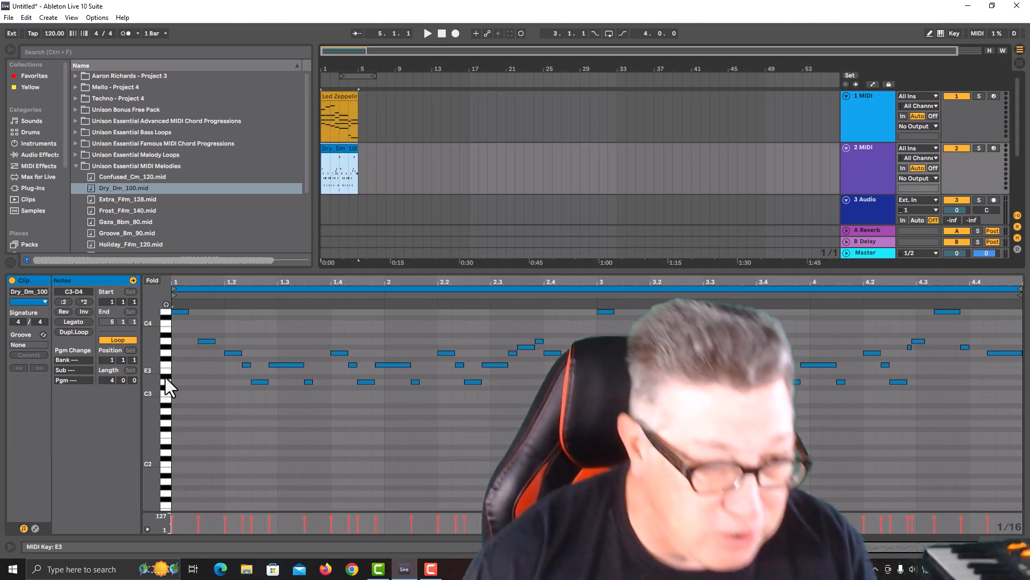
{"action": "scroll", "coordinate": [169, 407], "scroll_direction": "up", "scroll_amount": 2}
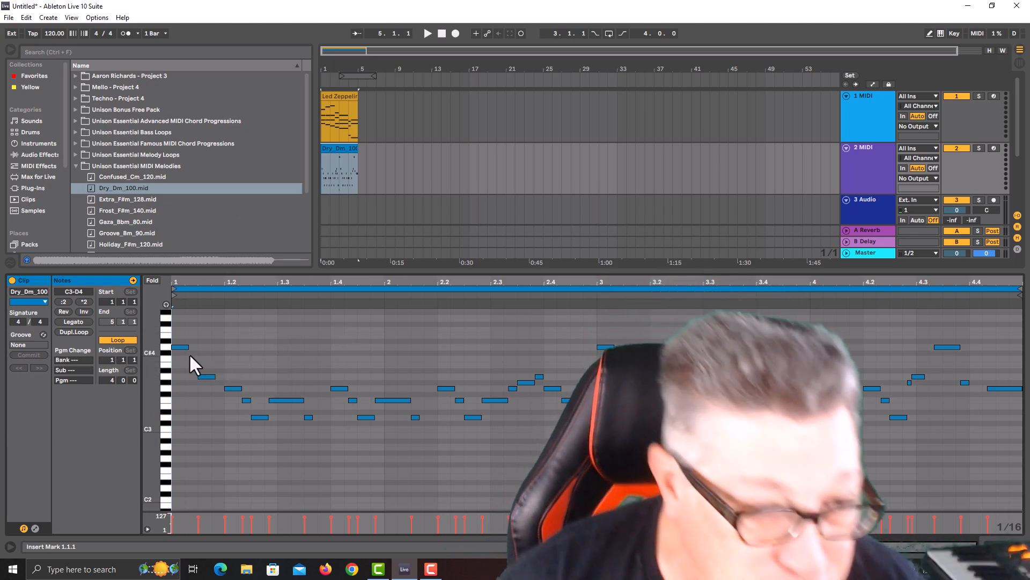
{"action": "double_click", "coordinate": [180, 347]}
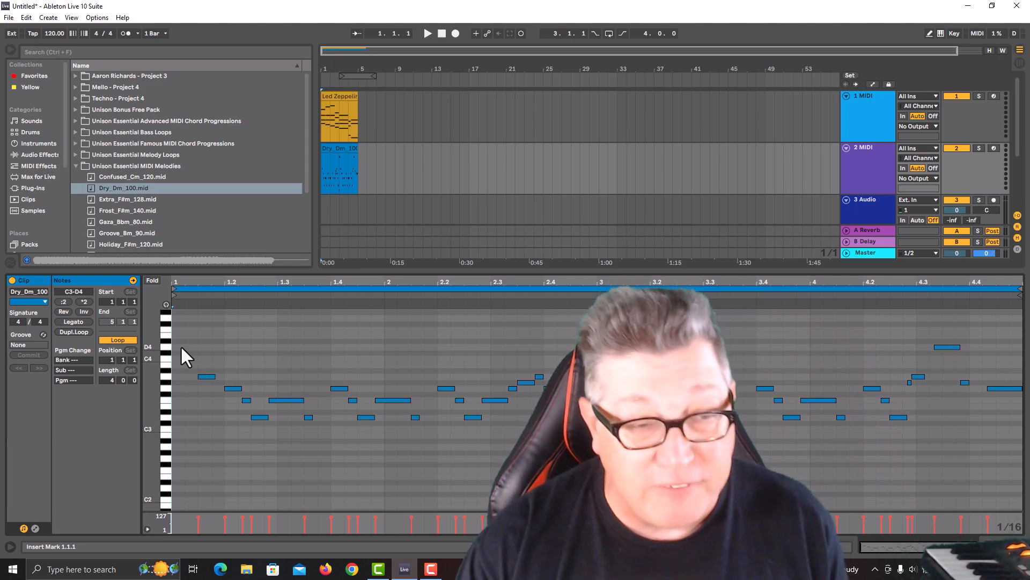
{"action": "double_click", "coordinate": [181, 347]}
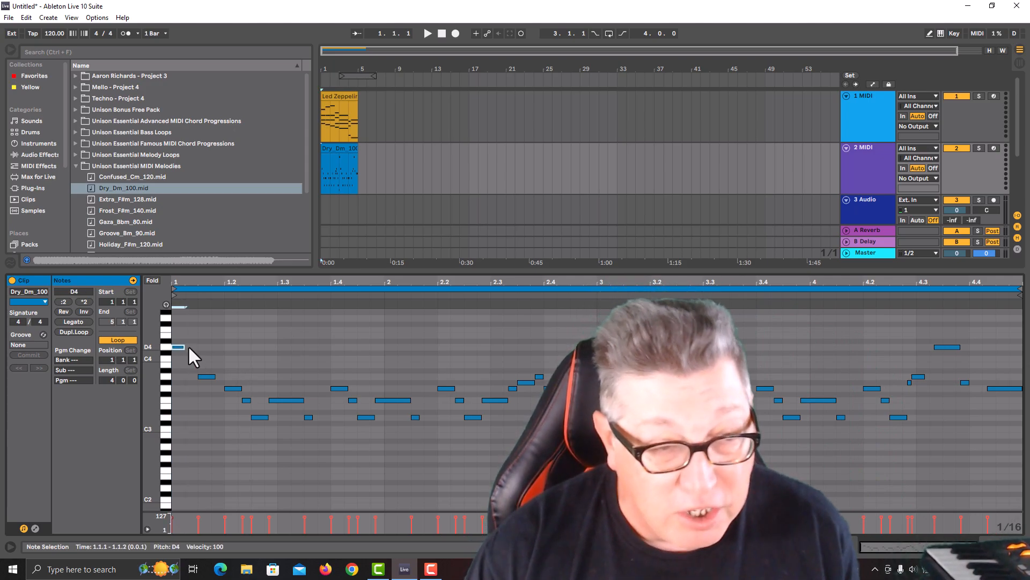
{"action": "mouse_move", "coordinate": [184, 348]}
{"action": "left_mouse_down"}
{"action": "mouse_move", "coordinate": [373, 346]}
{"action": "mouse_move", "coordinate": [200, 344]}
{"action": "left_mouse_up"}
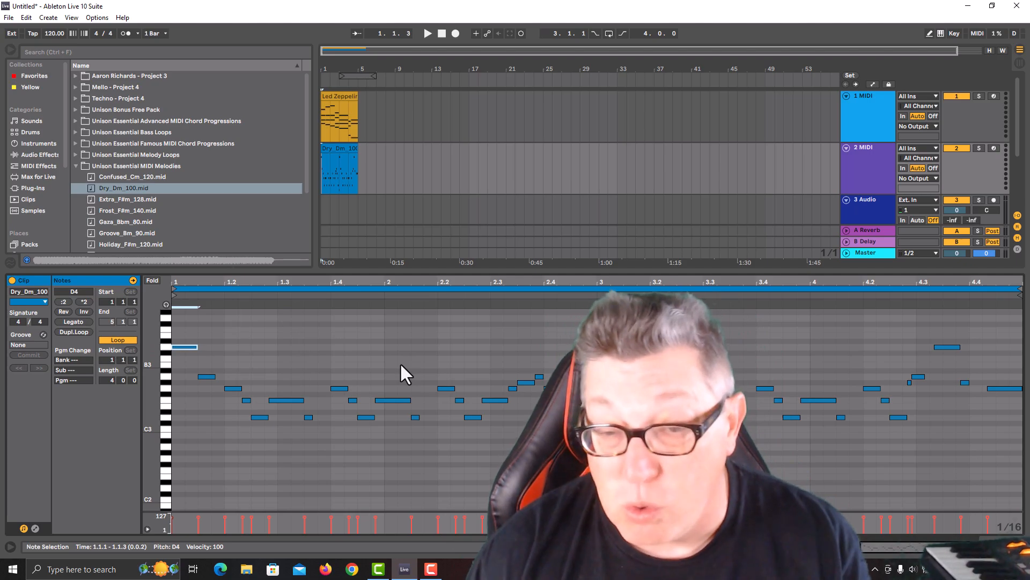
Step: Set the clip's note grid to fixed 1/32 and bring up the arrangement's grid options without changing them
{"action": "right_click", "coordinate": [1013, 529]}
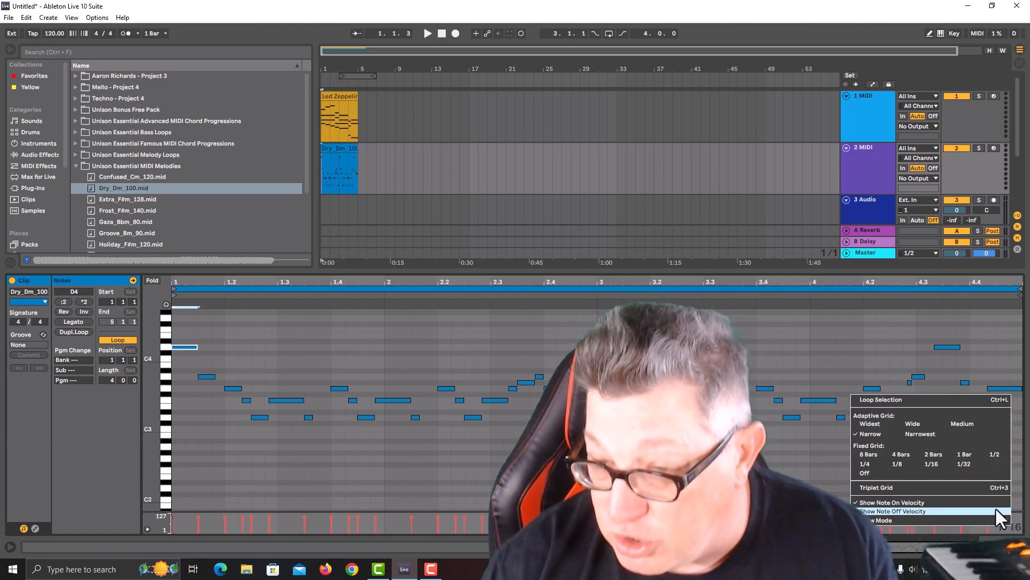
{"action": "left_click", "coordinate": [964, 463]}
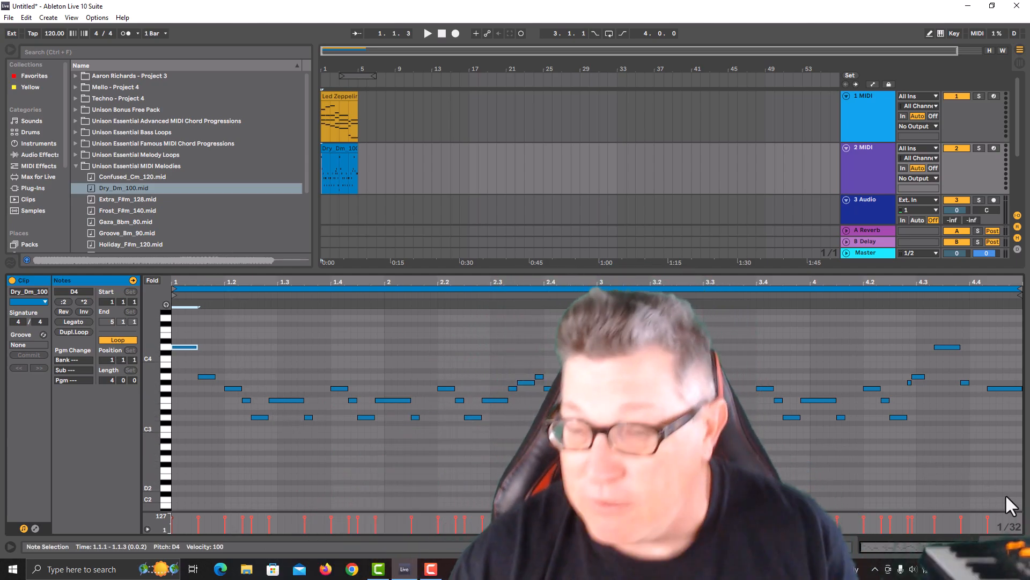
{"action": "right_click", "coordinate": [1009, 531]}
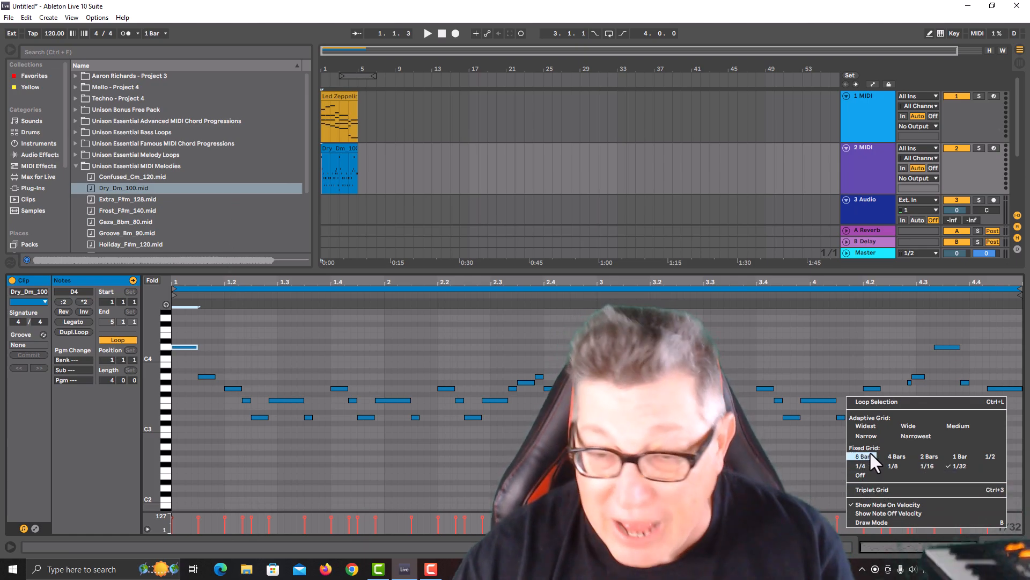
{"action": "left_click", "coordinate": [651, 170]}
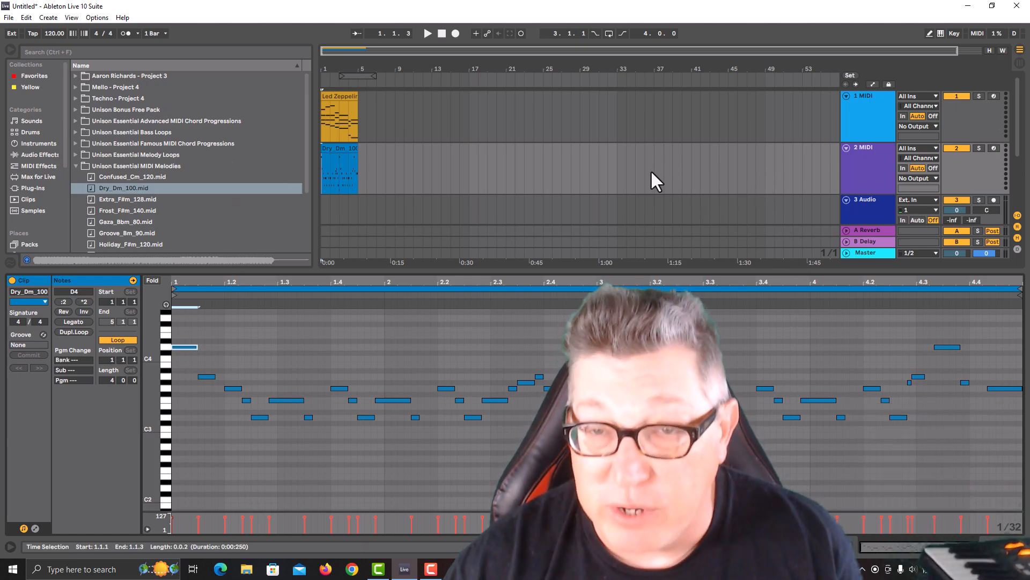
{"action": "right_click", "coordinate": [828, 252]}
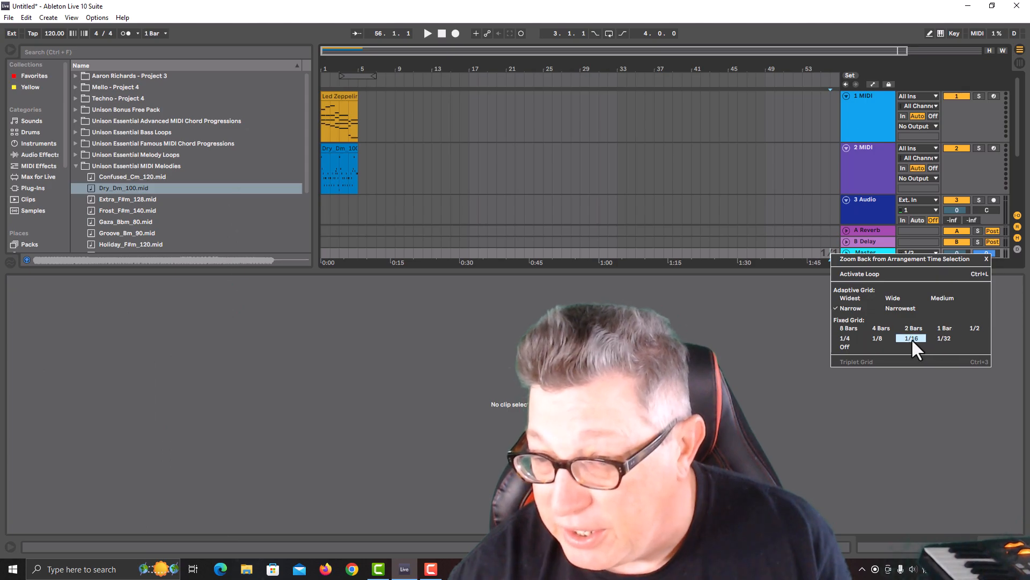
{"action": "left_click", "coordinate": [636, 271]}
Step: Split off the second half of the Dry_Dm_100 clip from bar 3 and move it to bar 9 on the same track
{"action": "left_click_drag", "start_coordinate": [635, 272], "coordinate": [633, 537]}
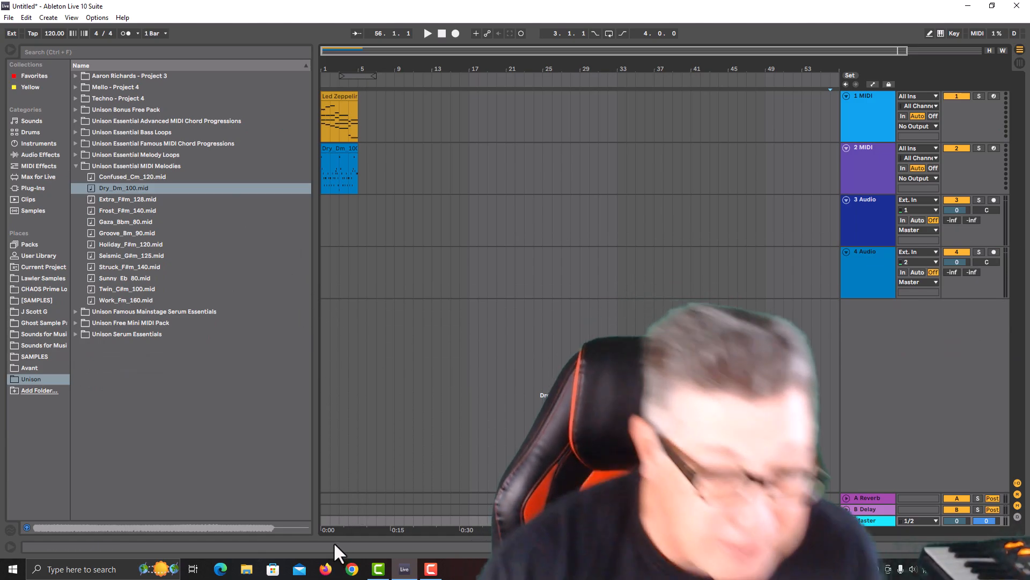
{"action": "left_click_drag", "start_coordinate": [360, 537], "coordinate": [347, 417]}
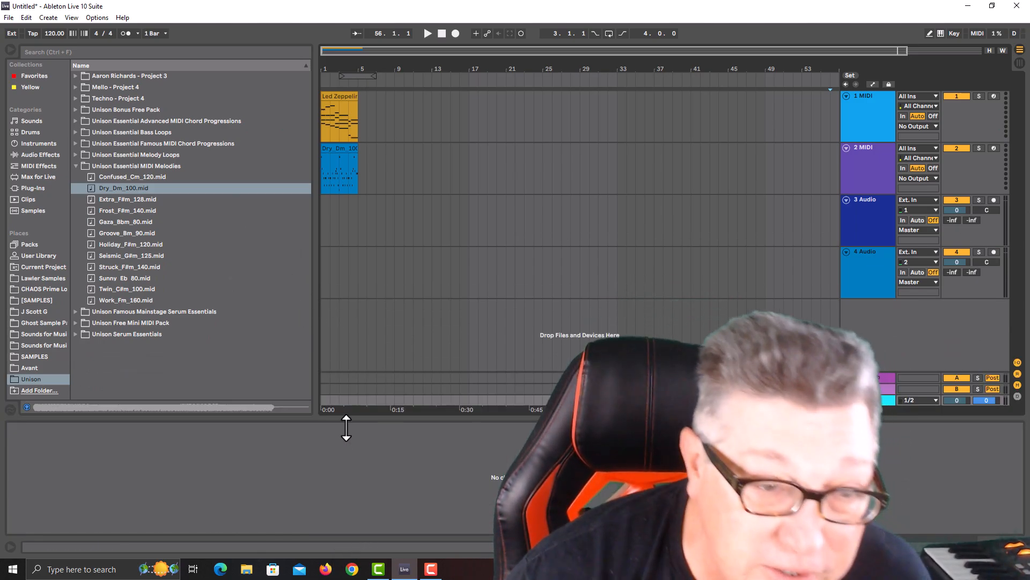
{"action": "left_click", "coordinate": [341, 148]}
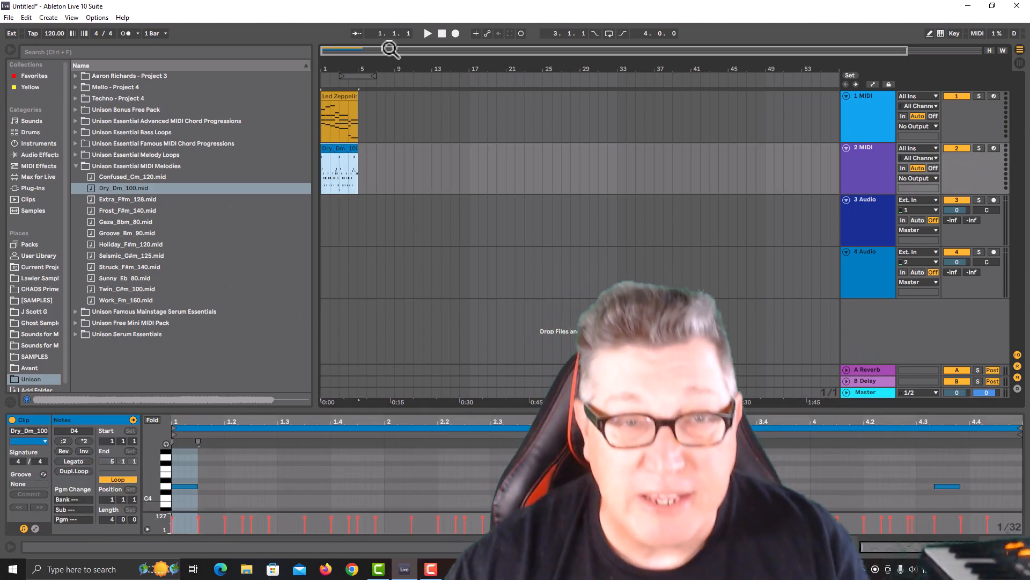
{"action": "left_click_drag", "start_coordinate": [389, 50], "coordinate": [330, 53]}
{"action": "left_click_drag", "start_coordinate": [406, 170], "coordinate": [463, 156]}
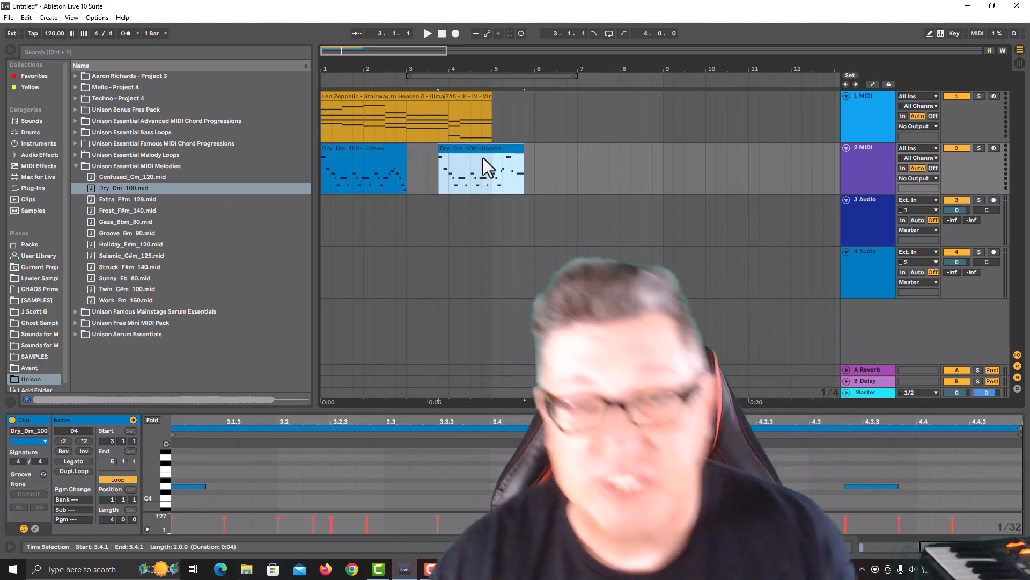
{"action": "left_click_drag", "start_coordinate": [508, 150], "coordinate": [733, 167]}
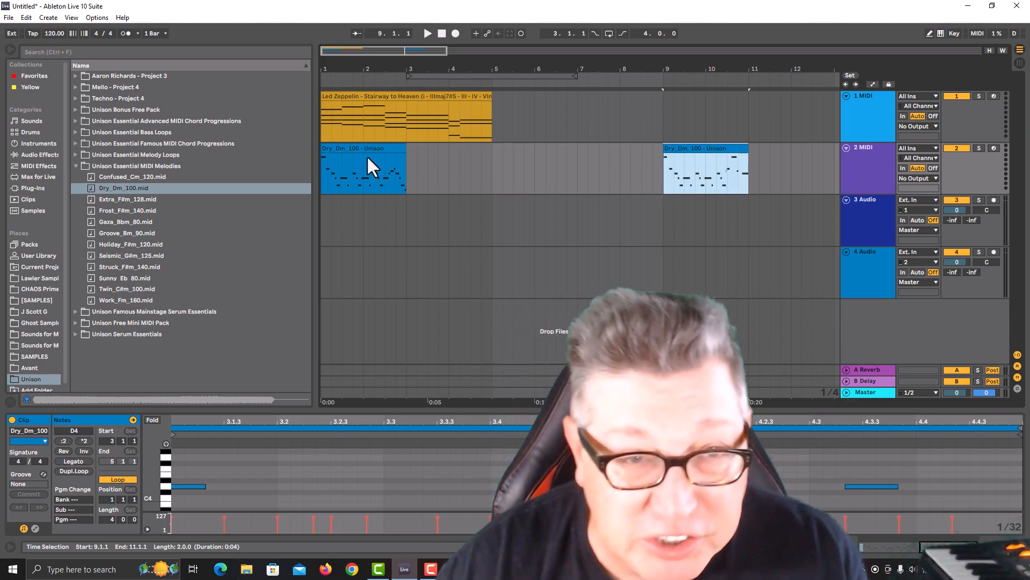
Step: Duplicate the first Dry_Dm_100 clip to bar 3 and delete the copy
{"action": "left_click", "coordinate": [369, 151]}
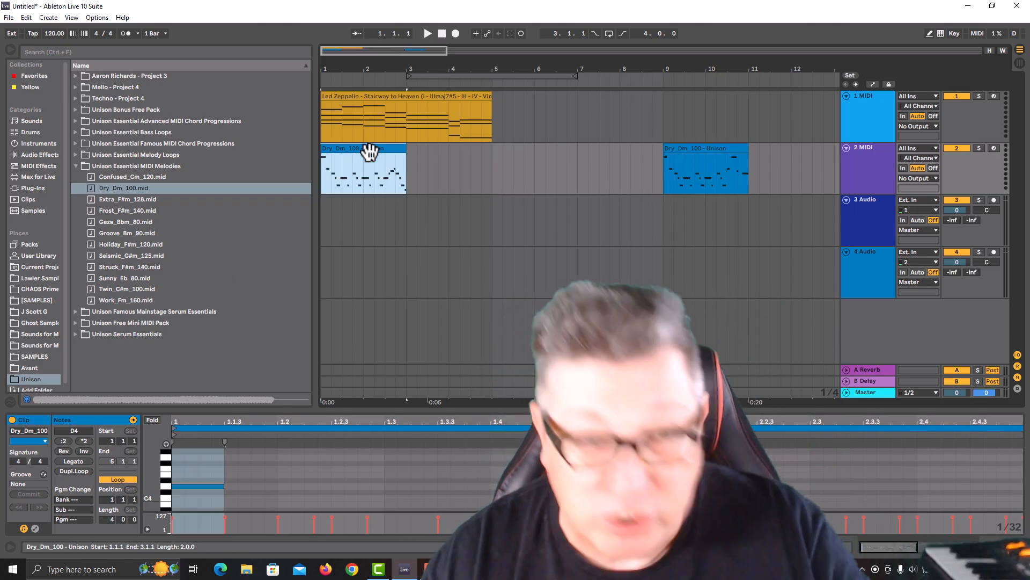
{"action": "key", "text": "ctrl+d"}
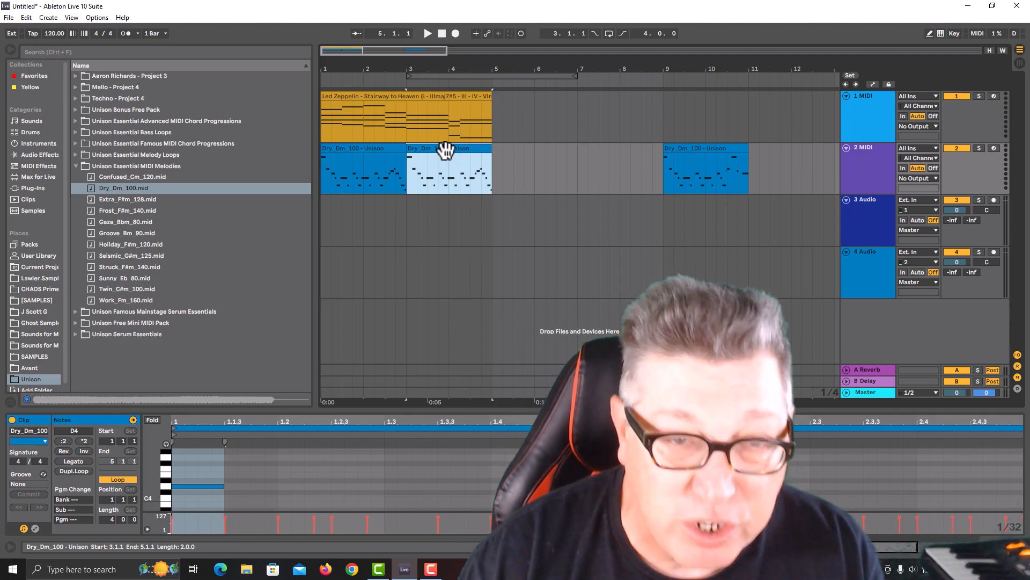
{"action": "key", "text": "Delete"}
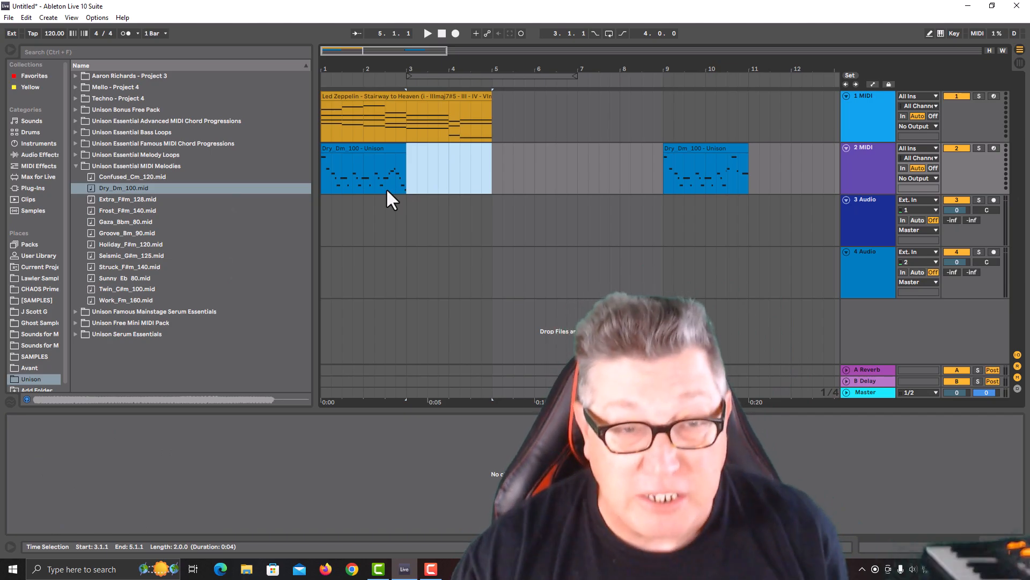
Step: Browse the available MIDI effects and audio effects, and select the Led Zeppelin clip on the first track
{"action": "left_click", "coordinate": [34, 166]}
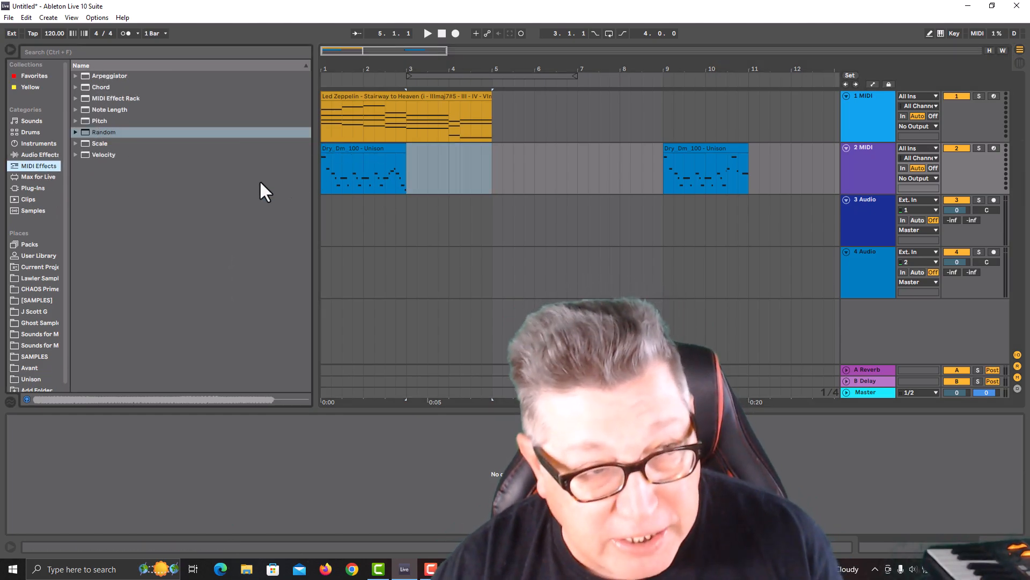
{"action": "left_click", "coordinate": [34, 154]}
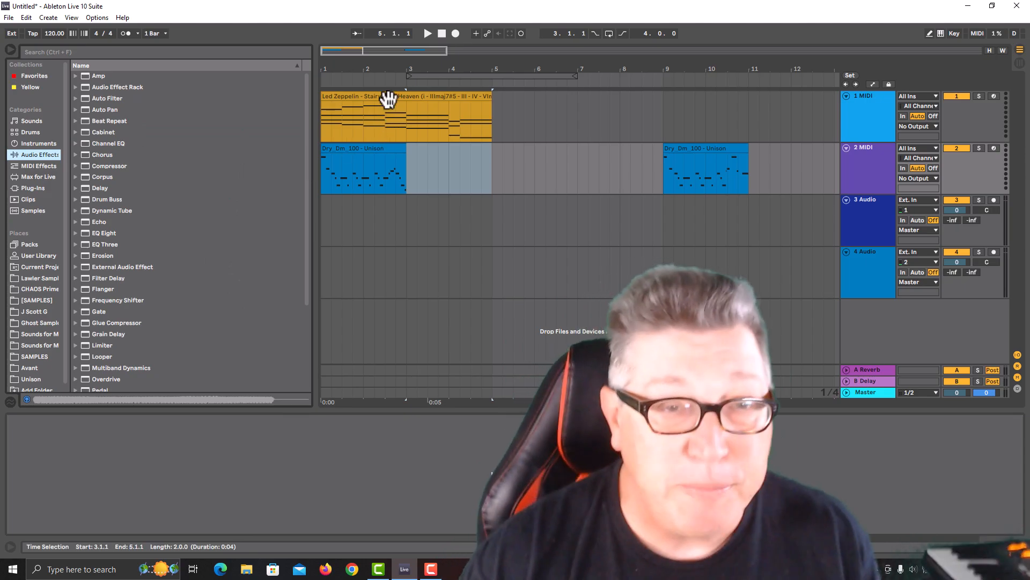
{"action": "left_click", "coordinate": [389, 97]}
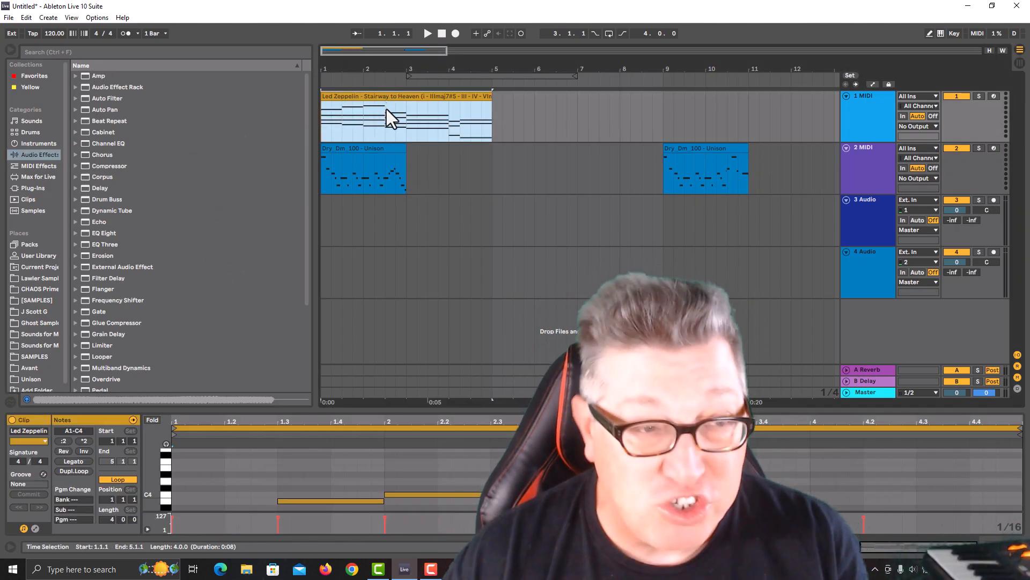
Step: Load the Xfer Records Serum VST3 plug-in onto both MIDI tracks and close the second track's Serum window
{"action": "left_click", "coordinate": [30, 188]}
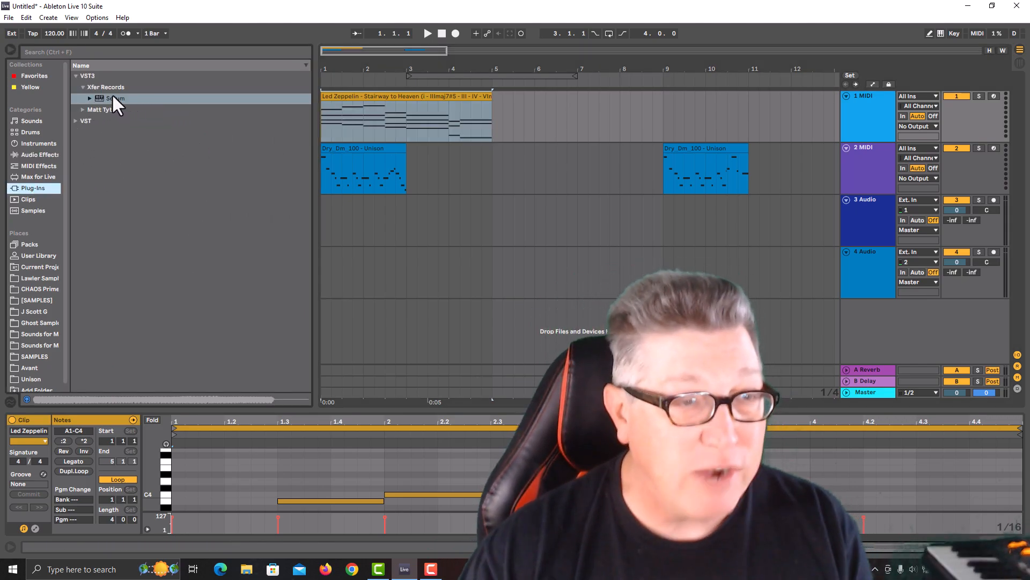
{"action": "left_click_drag", "start_coordinate": [112, 96], "coordinate": [330, 126]}
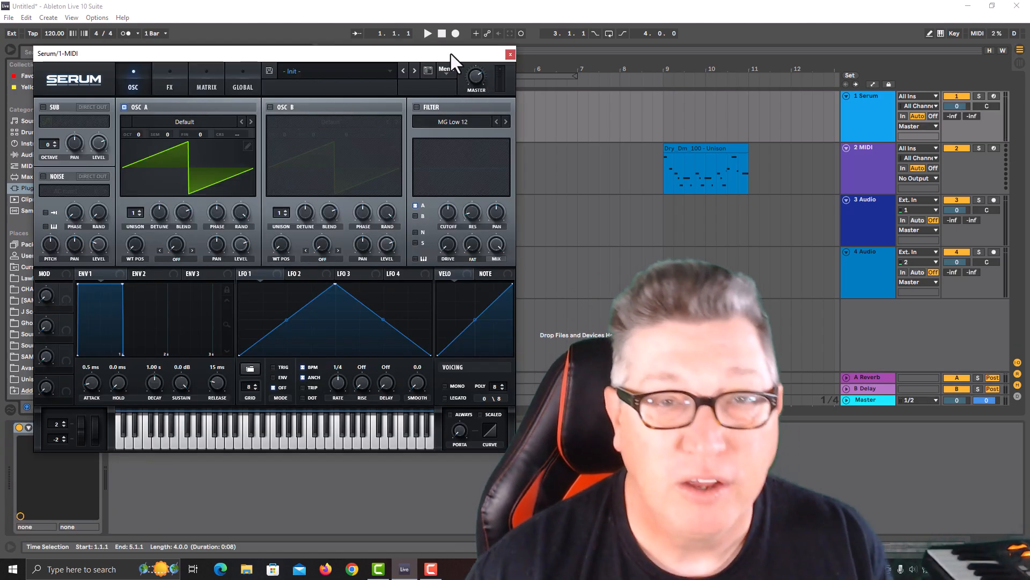
{"action": "left_click_drag", "start_coordinate": [451, 54], "coordinate": [540, 177]}
{"action": "left_click_drag", "start_coordinate": [114, 98], "coordinate": [362, 160]}
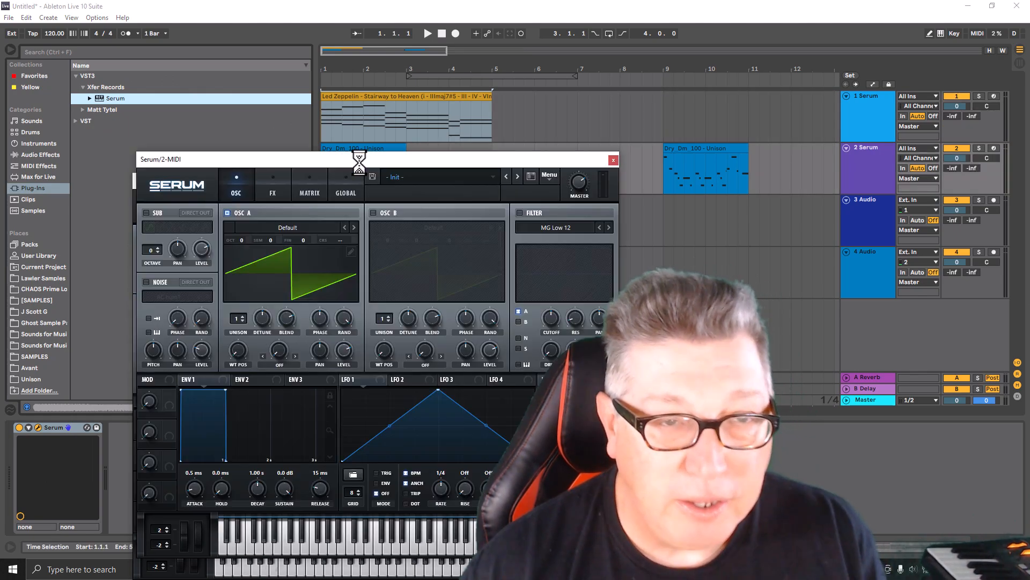
{"action": "left_click", "coordinate": [613, 160]}
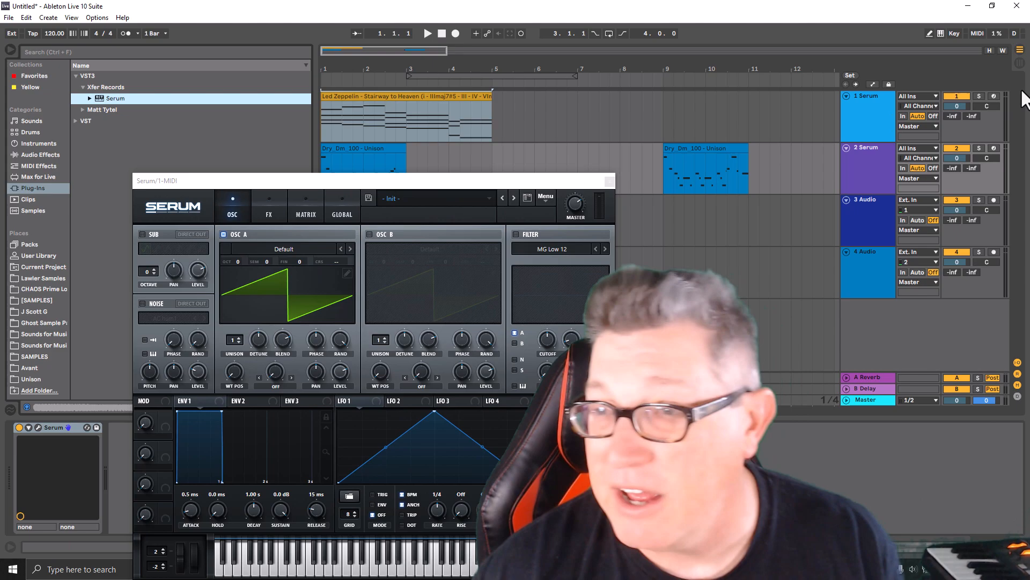
Step: Arm the first MIDI track and load the pad preset PD Lux [7S] into its Serum
{"action": "left_click", "coordinate": [994, 95]}
{"action": "left_click_drag", "start_coordinate": [417, 180], "coordinate": [560, 99]}
{"action": "left_click", "coordinate": [630, 117]}
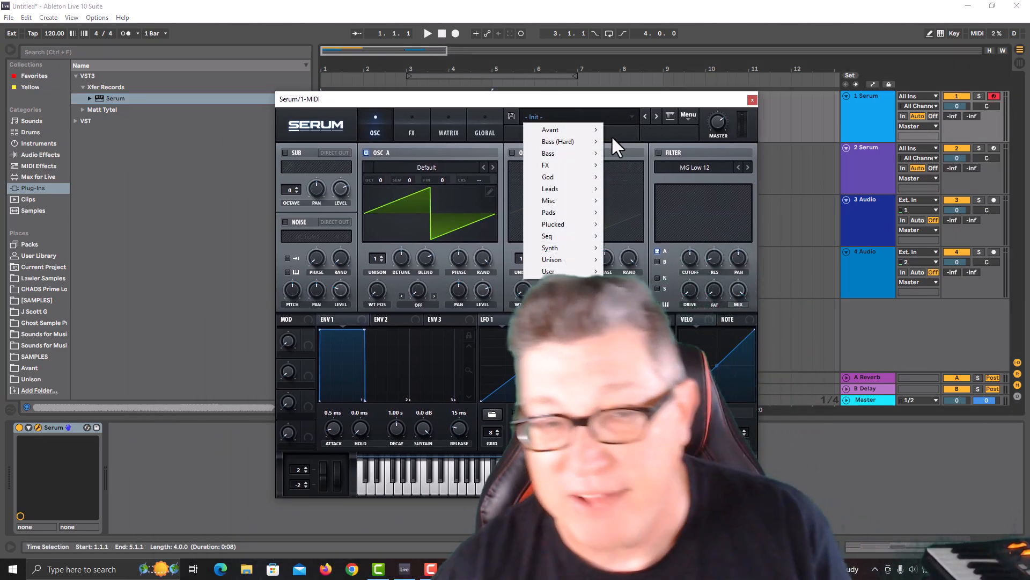
{"action": "mouse_move", "coordinate": [557, 189]}
{"action": "mouse_move", "coordinate": [553, 213]}
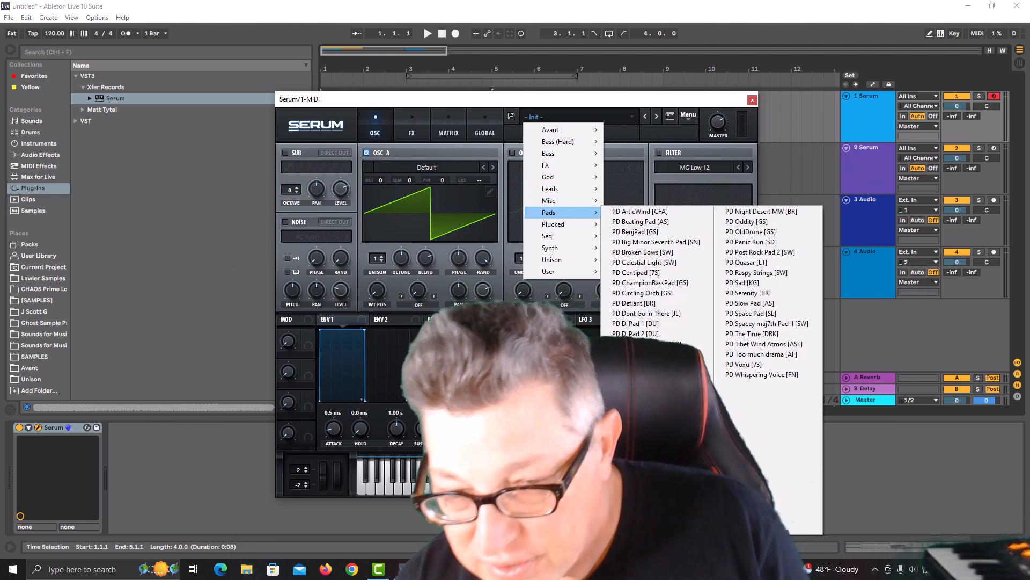
{"action": "left_click", "coordinate": [633, 465]}
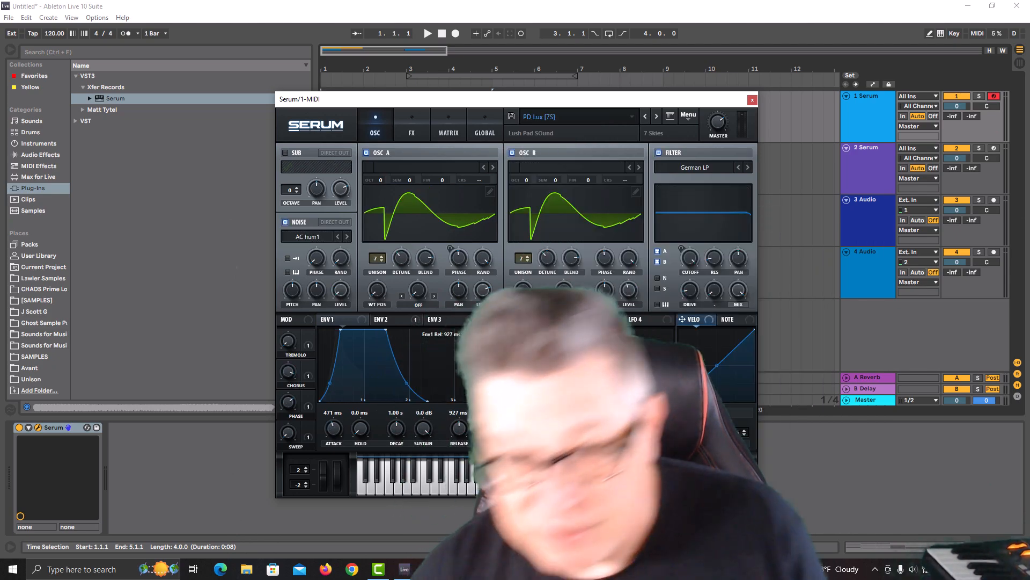
Step: Move the Serum window clear of the clips, then solo the first track and audition it
{"action": "left_click_drag", "start_coordinate": [411, 101], "coordinate": [132, 235]}
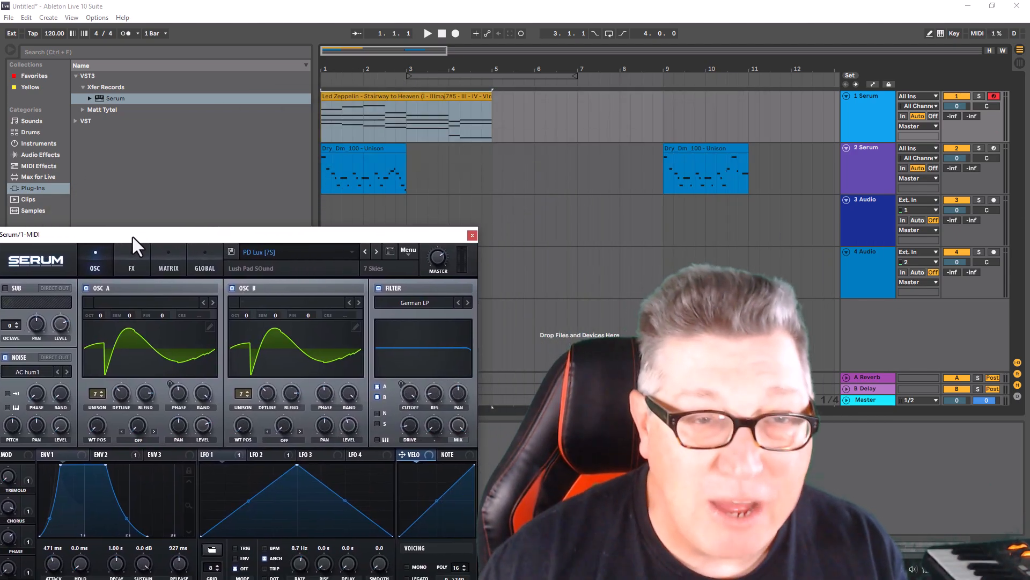
{"action": "left_click", "coordinate": [979, 95]}
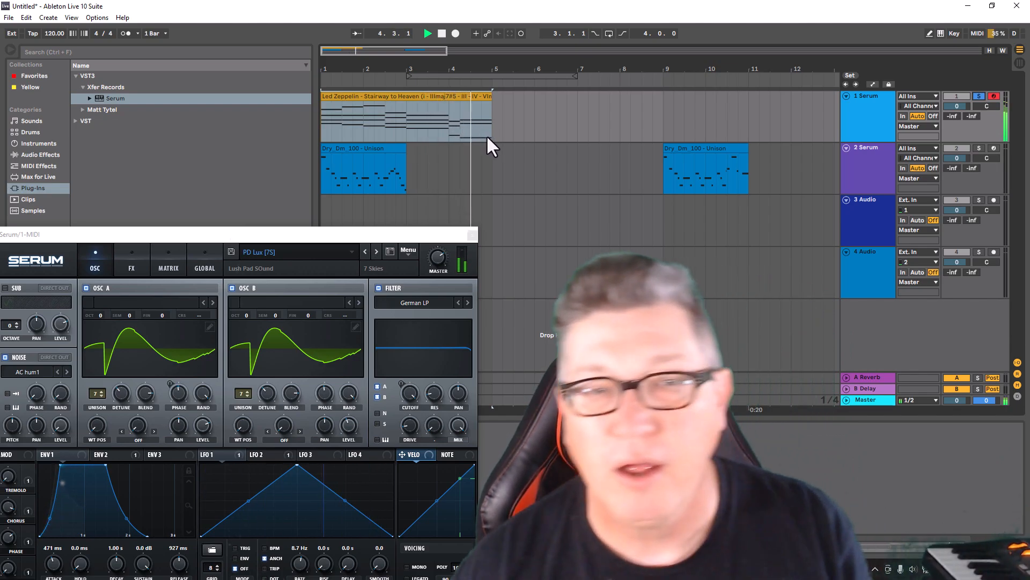
{"action": "key", "text": "space"}
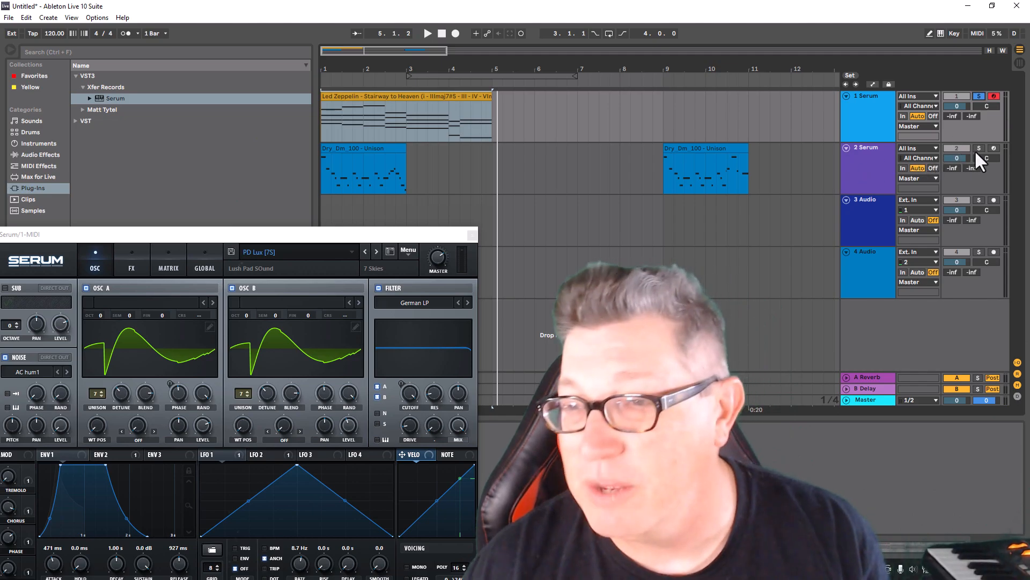
Step: Arm the second MIDI track and replace the first track's Serum window with the second track's
{"action": "left_click", "coordinate": [993, 148]}
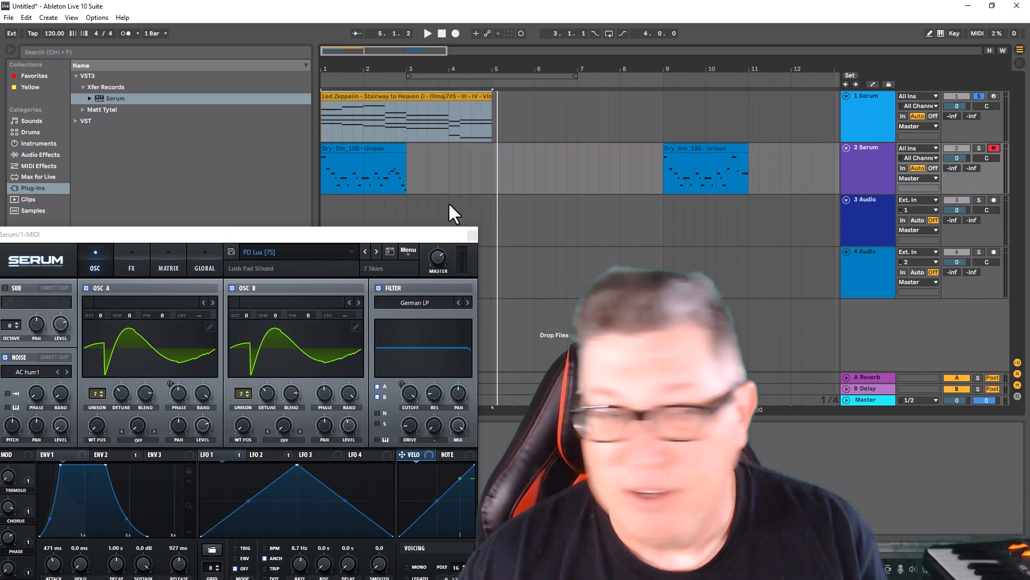
{"action": "left_click", "coordinate": [374, 151]}
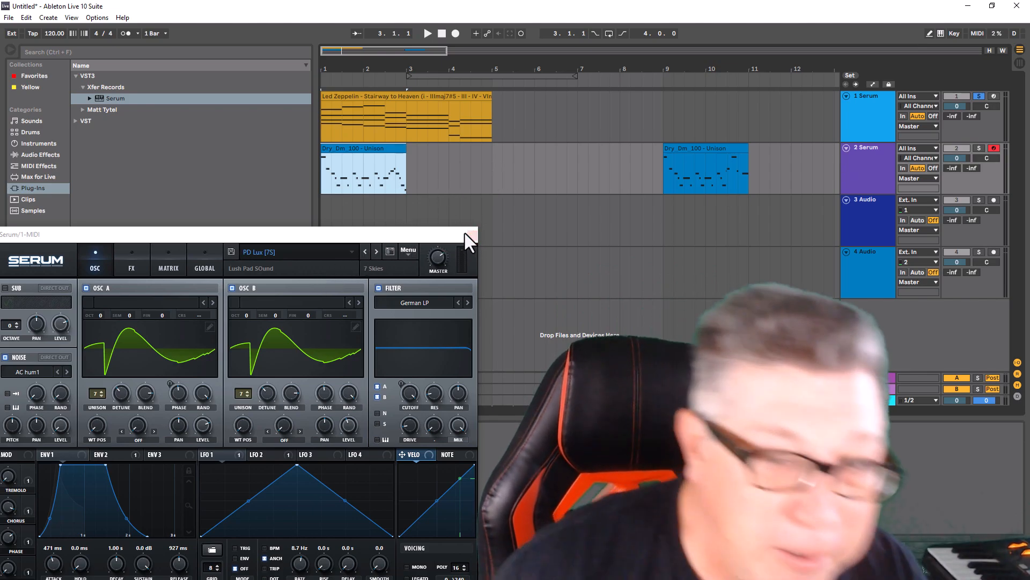
{"action": "left_click", "coordinate": [472, 235]}
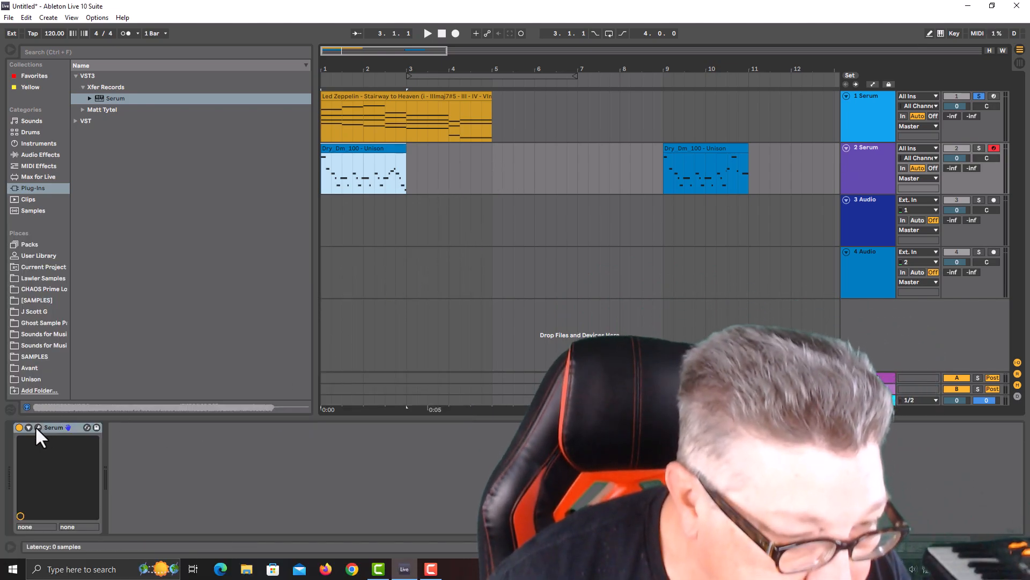
{"action": "left_click", "coordinate": [37, 428]}
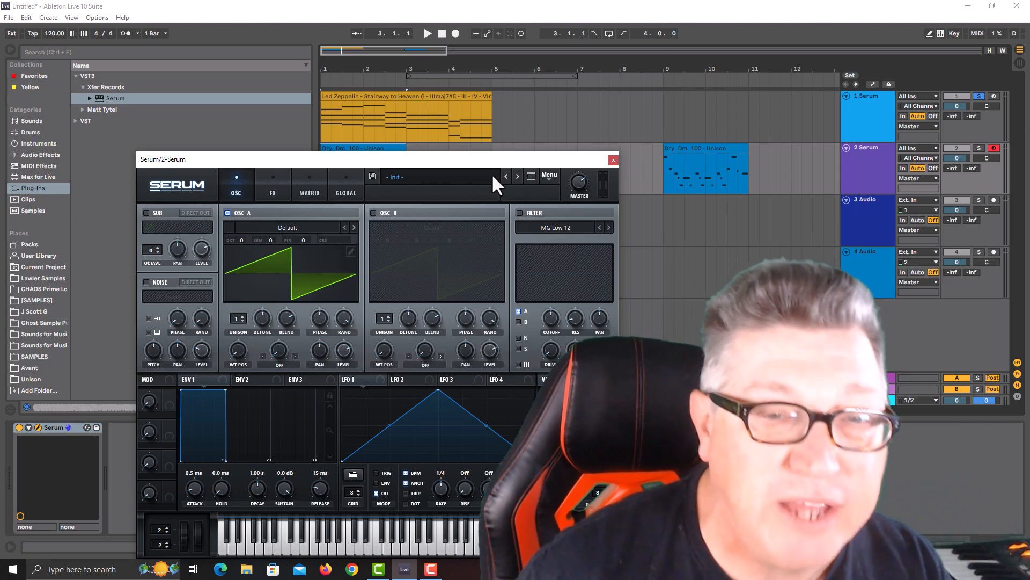
Step: Load the plucked preset PL Plucked [RI] into the second track's Serum
{"action": "left_click", "coordinate": [492, 175]}
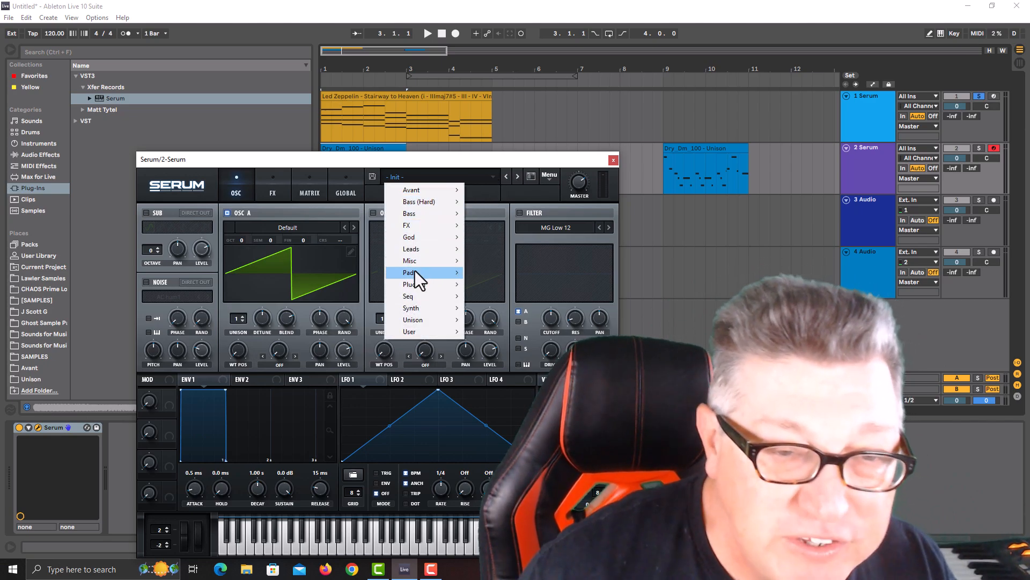
{"action": "mouse_move", "coordinate": [413, 284]}
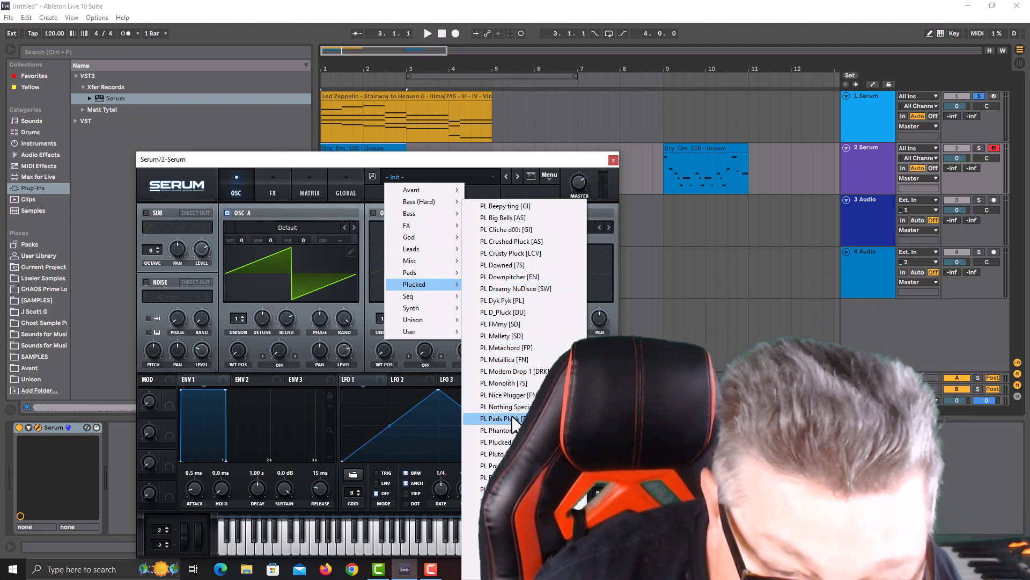
{"action": "left_click", "coordinate": [503, 443]}
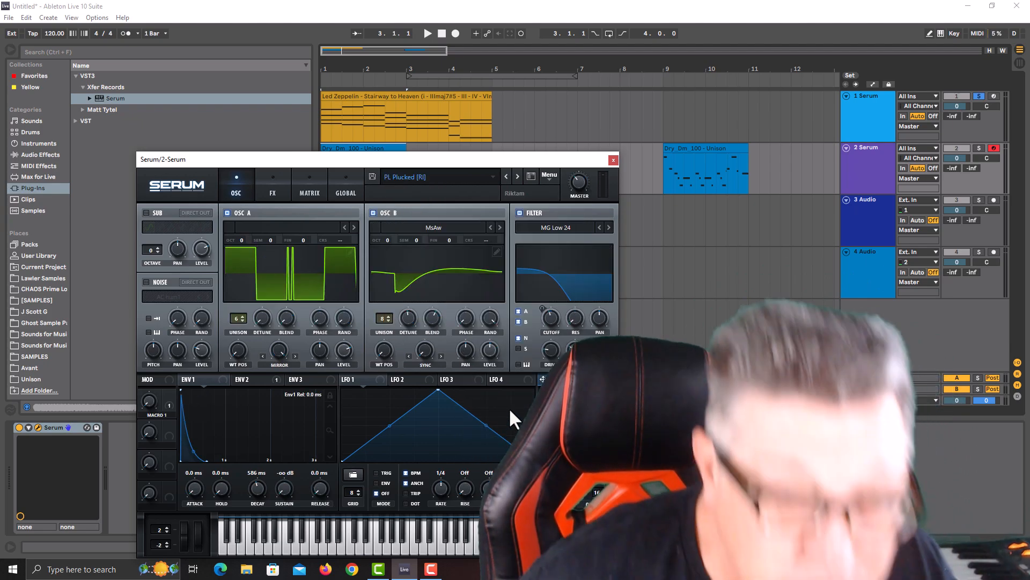
Step: Solo the second track and audition its first clip with the Serum window moved off the clips
{"action": "key", "text": "space"}
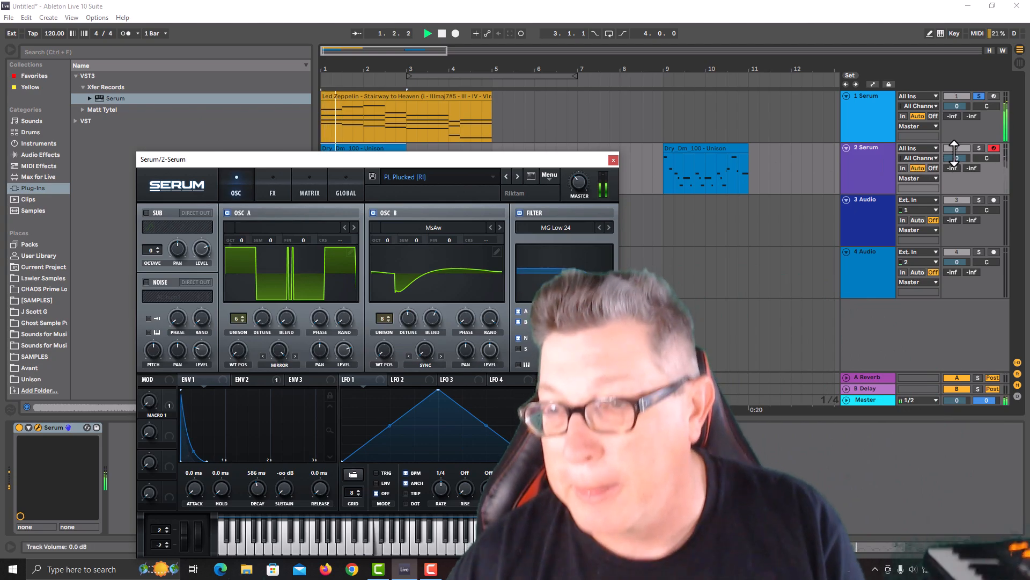
{"action": "left_click", "coordinate": [978, 147]}
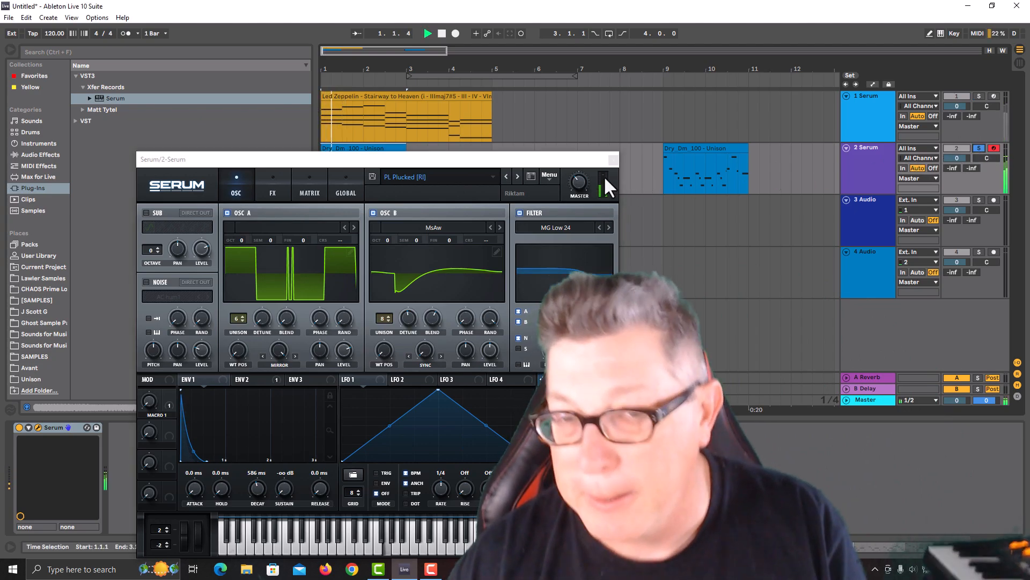
{"action": "left_click_drag", "start_coordinate": [594, 162], "coordinate": [894, 234]}
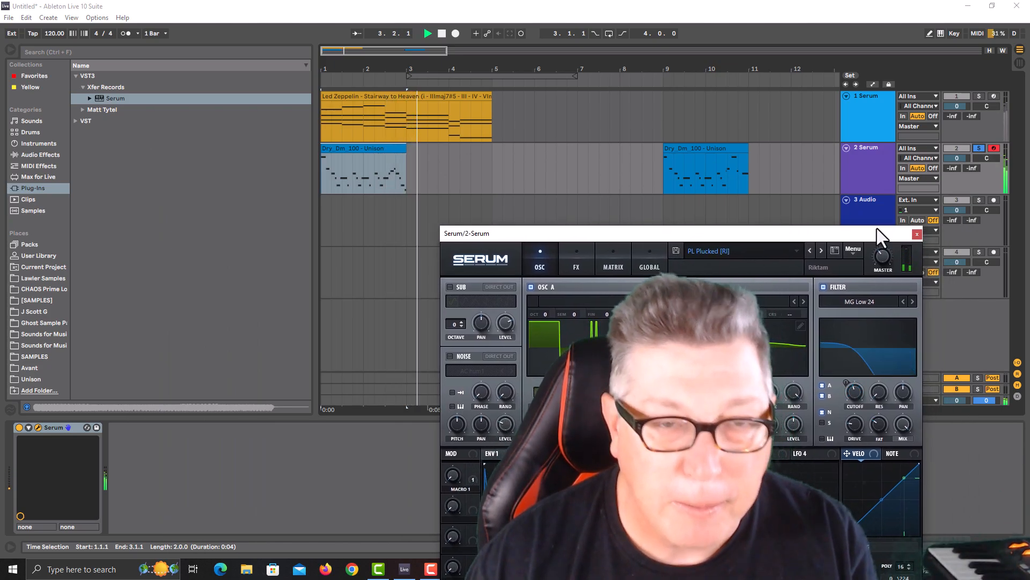
{"action": "key", "text": "space"}
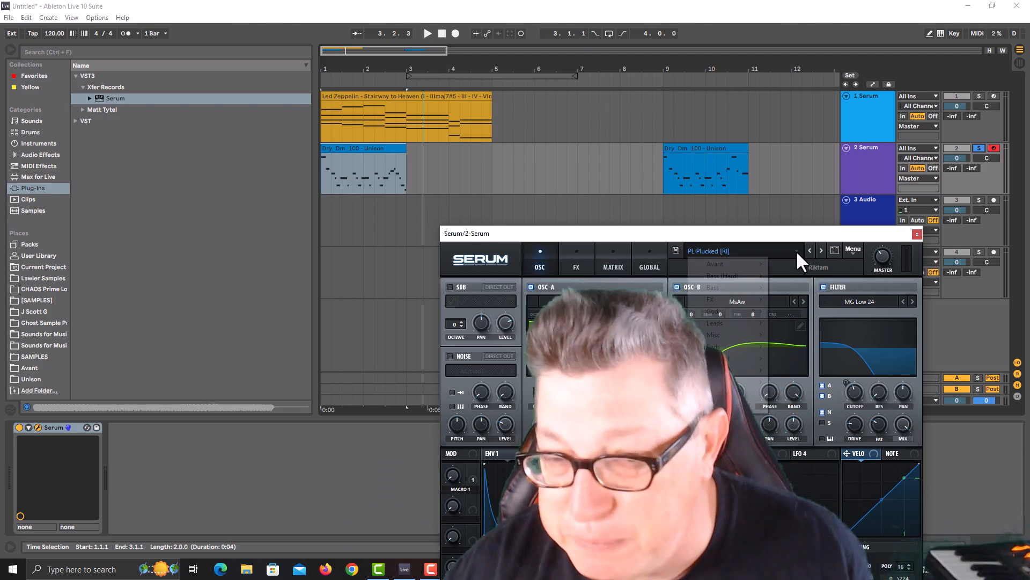
Step: Switch the second track's Serum to the plucked preset PL Metachord [FP], audition it and close the Serum window
{"action": "left_click", "coordinate": [796, 251]}
{"action": "mouse_move", "coordinate": [746, 363]}
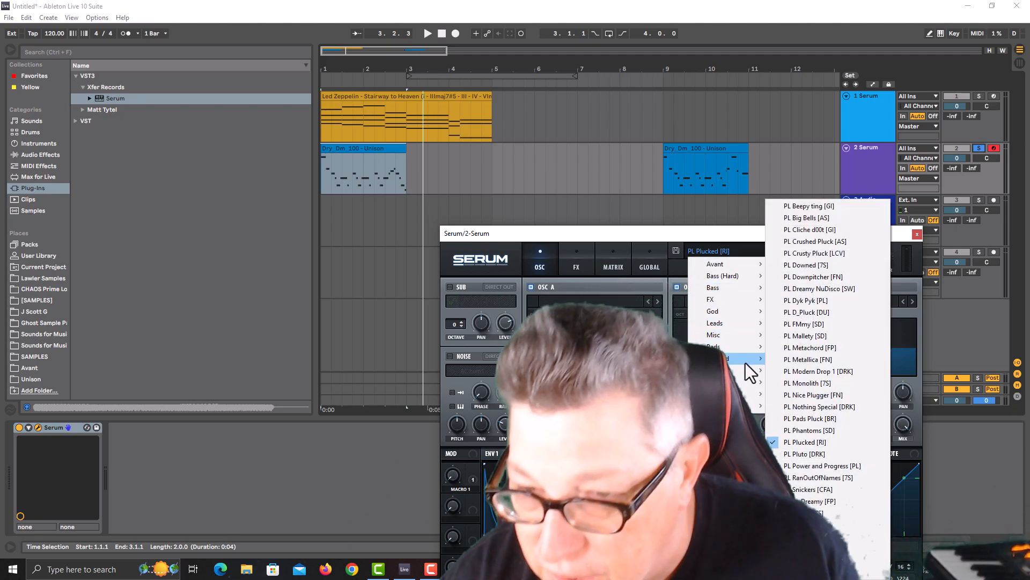
{"action": "left_click", "coordinate": [815, 349]}
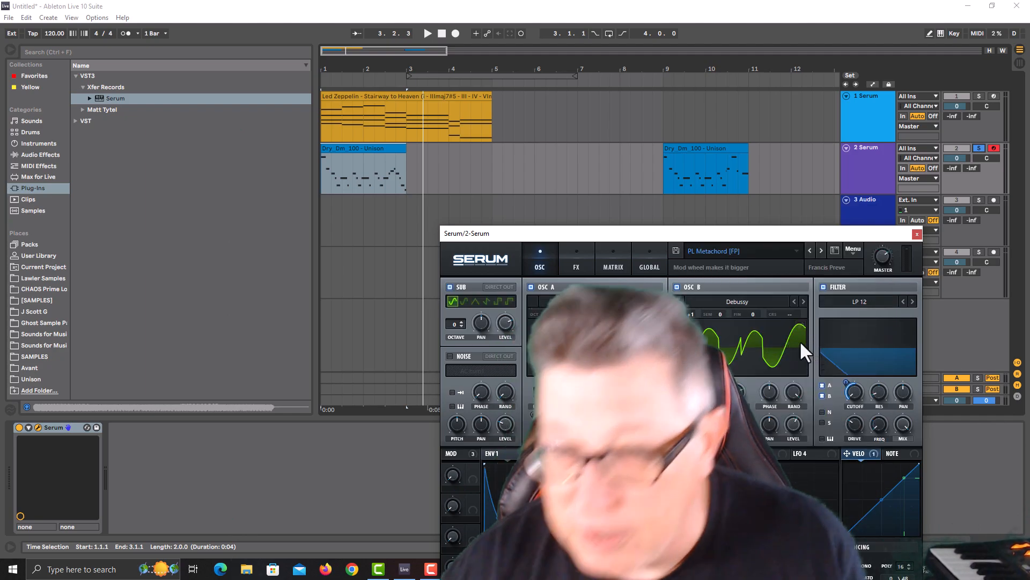
{"action": "key", "text": "space"}
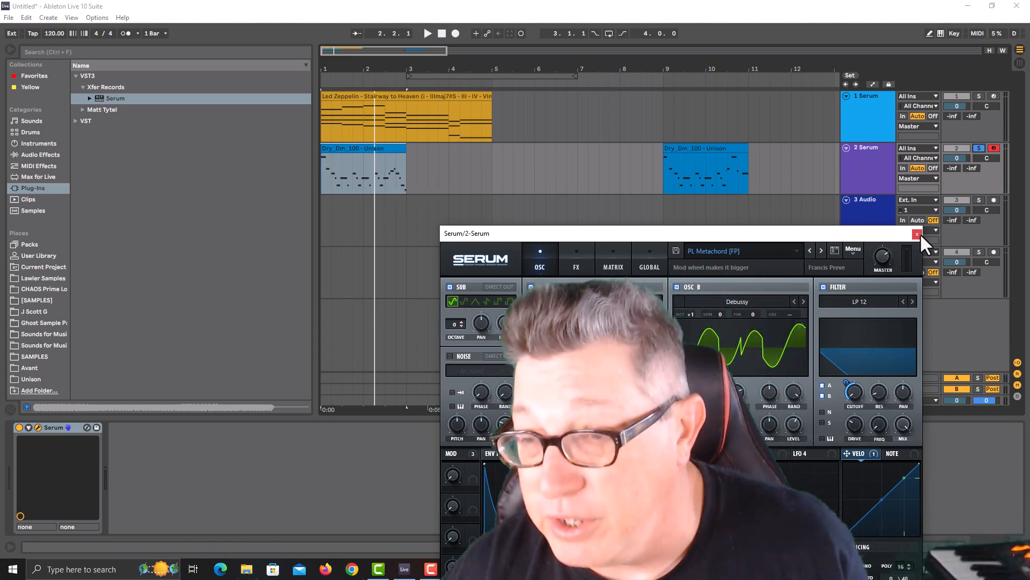
{"action": "left_click", "coordinate": [915, 234]}
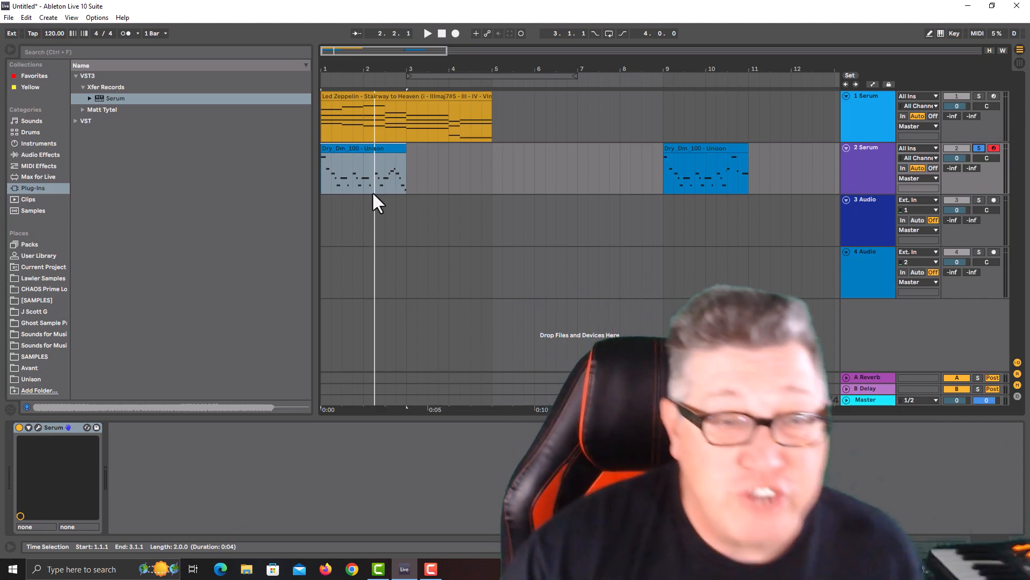
Step: Open the first Dry_Dm_100 clip in an enlarged note editor and add short notes at A2 (1.1.4), F2 (1.2.3) and G#2 (1.4.2)
{"action": "double_click", "coordinate": [361, 150]}
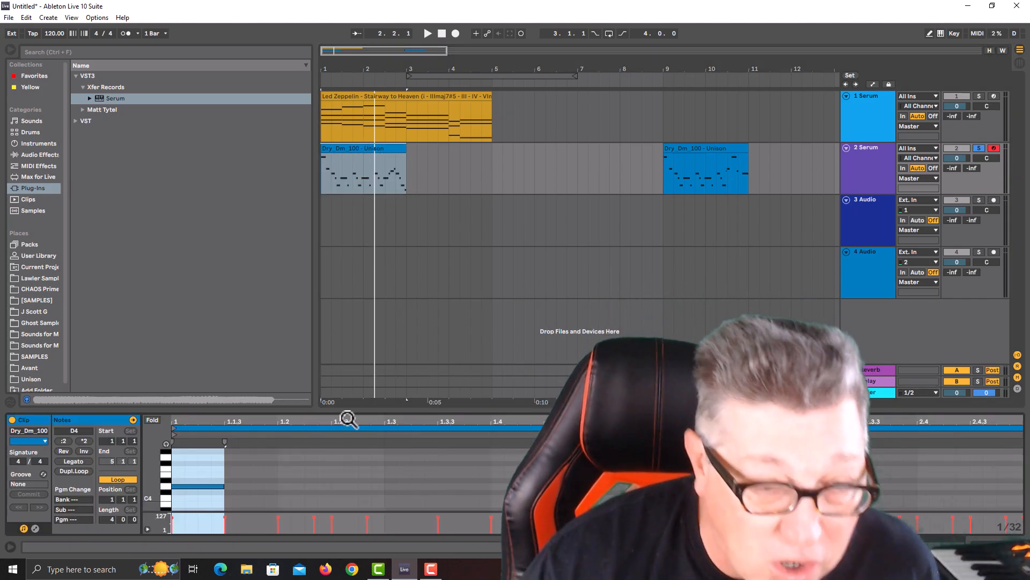
{"action": "left_click_drag", "start_coordinate": [346, 414], "coordinate": [357, 165]}
{"action": "double_click", "coordinate": [269, 349]}
{"action": "left_click", "coordinate": [355, 375]}
{"action": "double_click", "coordinate": [356, 374]}
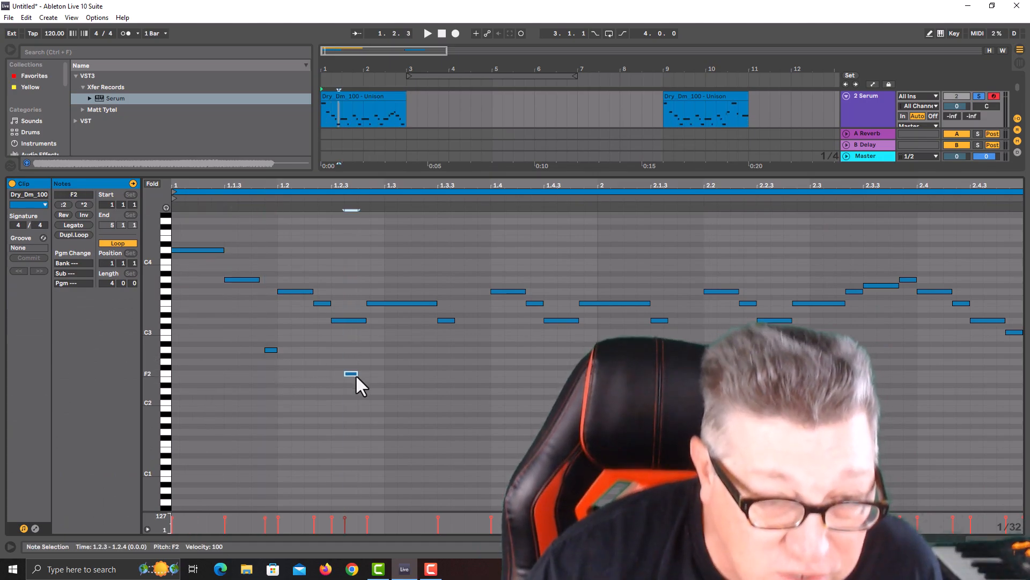
{"action": "left_click", "coordinate": [451, 357]}
{"action": "left_click", "coordinate": [531, 360]}
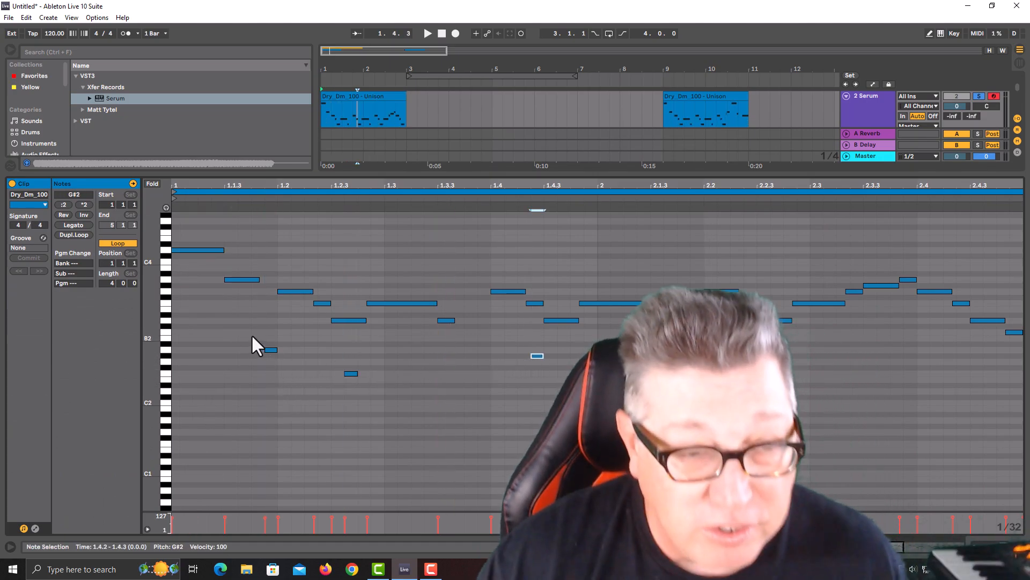
Step: Select the added low notes A2, F2 and G#2 below the melody in the clip
{"action": "left_click_drag", "start_coordinate": [252, 337], "coordinate": [411, 401]}
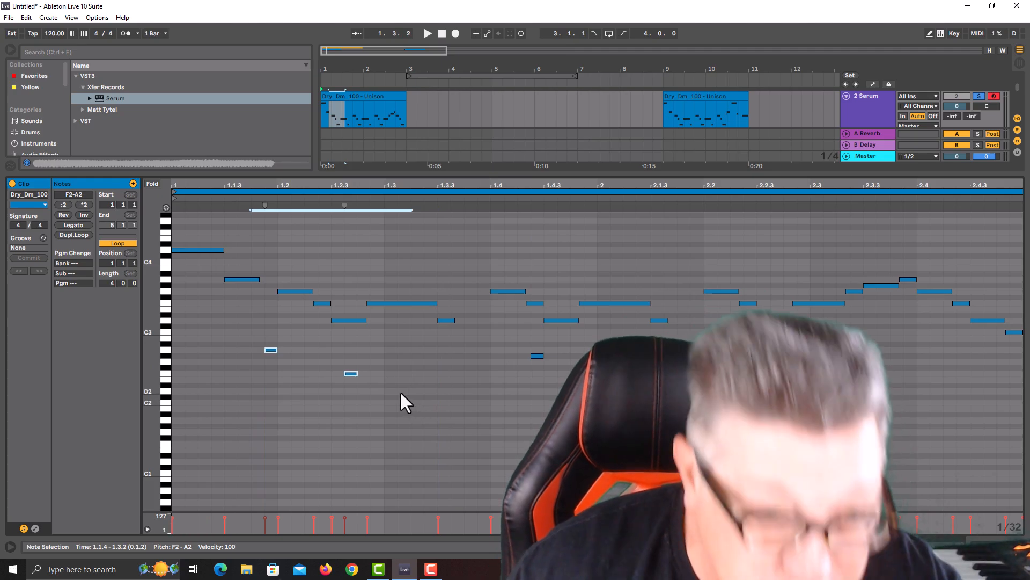
{"action": "left_click", "coordinate": [536, 356]}
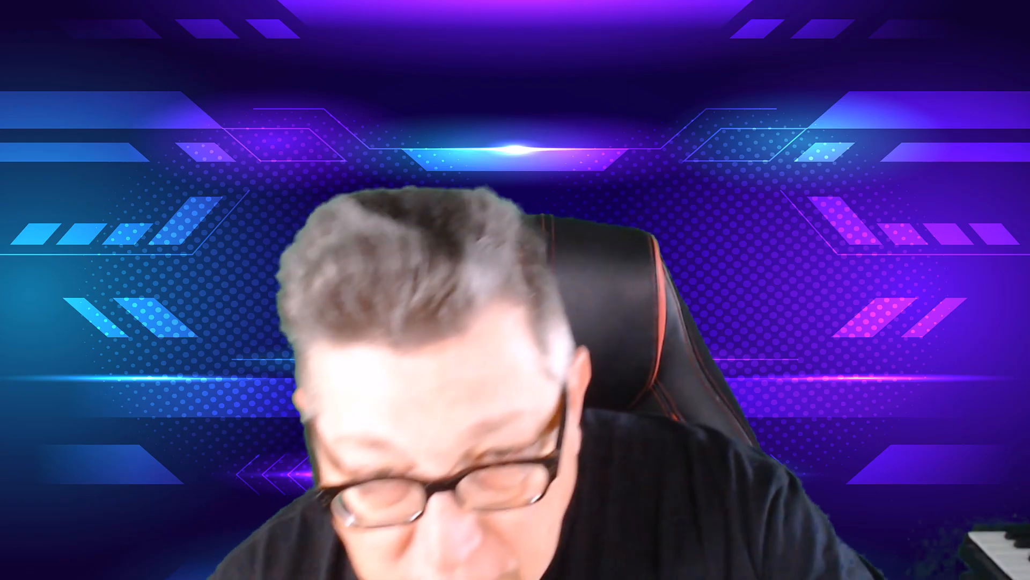